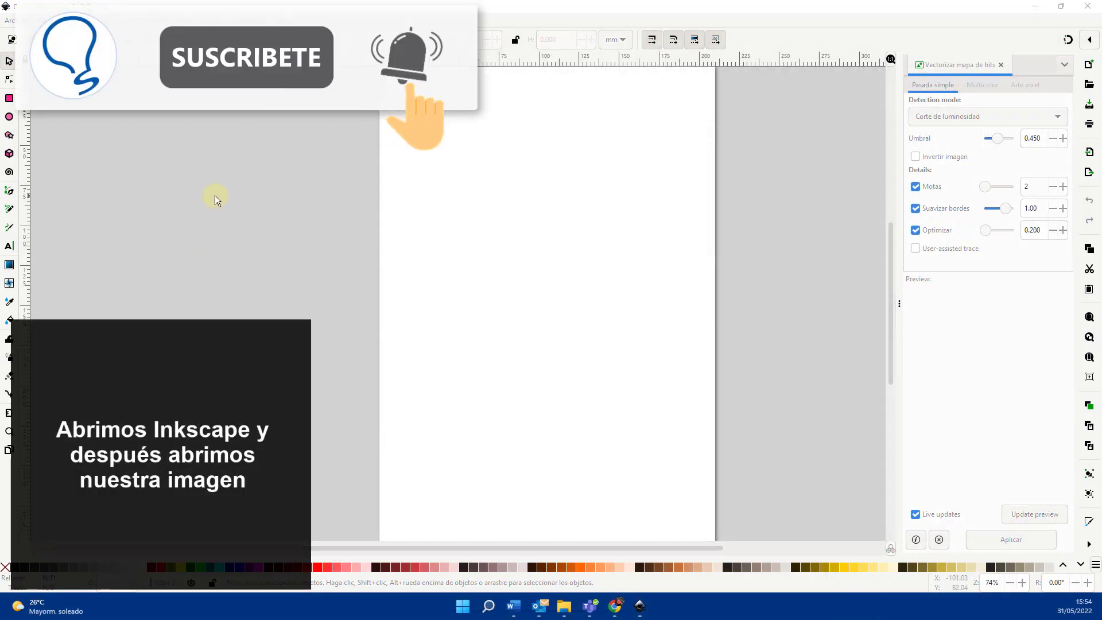
Step: Open costa.png from Descargas as an embedded (Incrustar) image
{"action": "left_click", "coordinate": [17, 21]}
{"action": "mouse_move", "coordinate": [39, 77]}
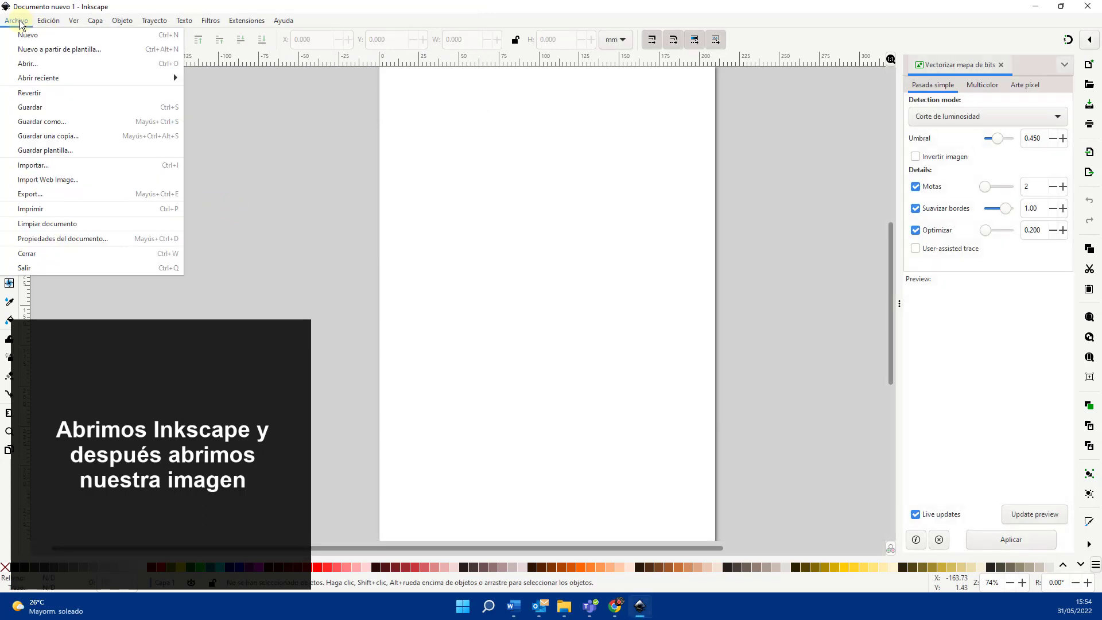
{"action": "left_click", "coordinate": [52, 64]}
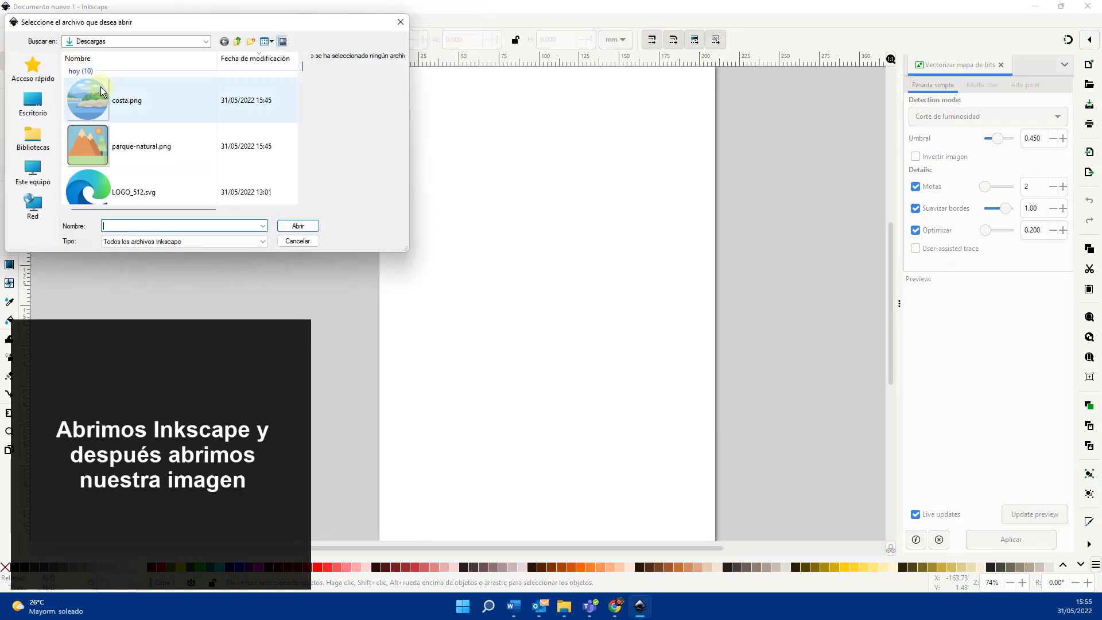
{"action": "double_click", "coordinate": [101, 87]}
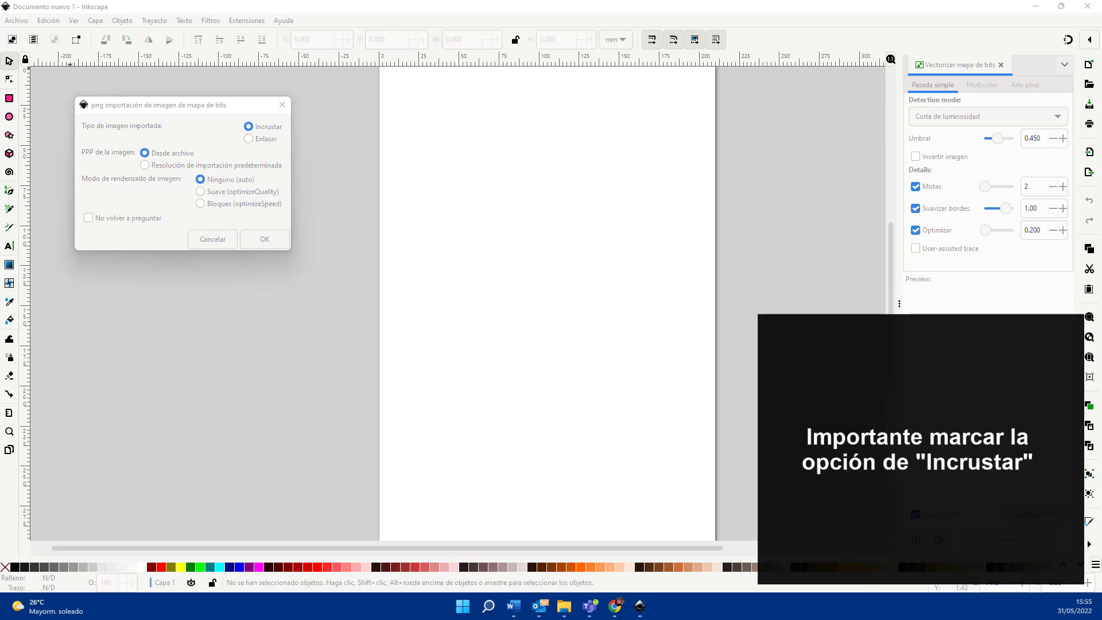
{"action": "left_click", "coordinate": [260, 134]}
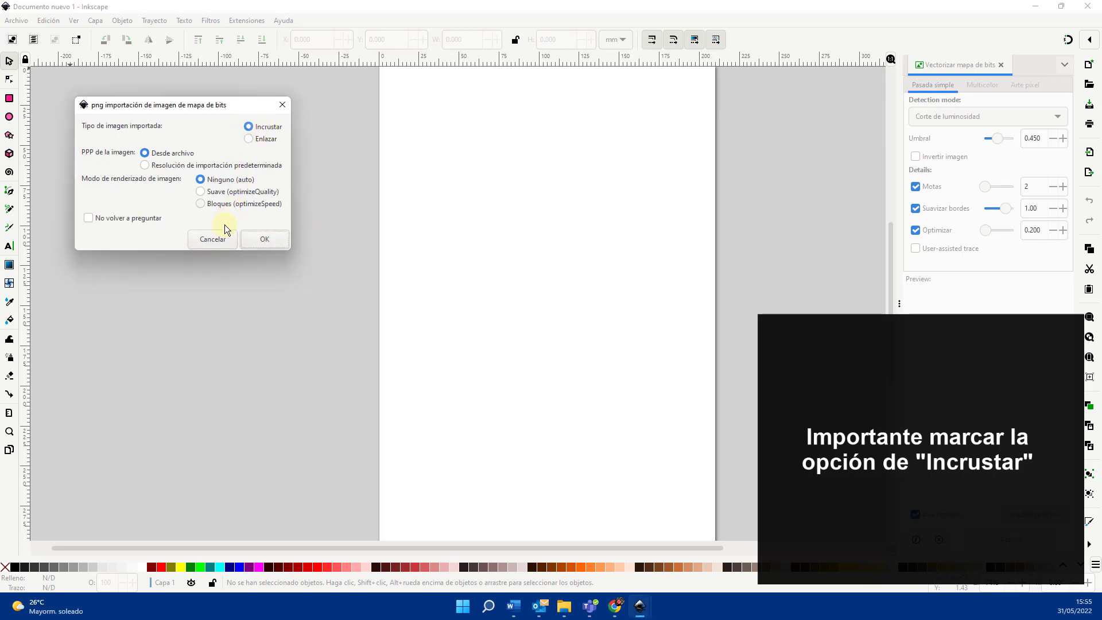
{"action": "left_click", "coordinate": [263, 239]}
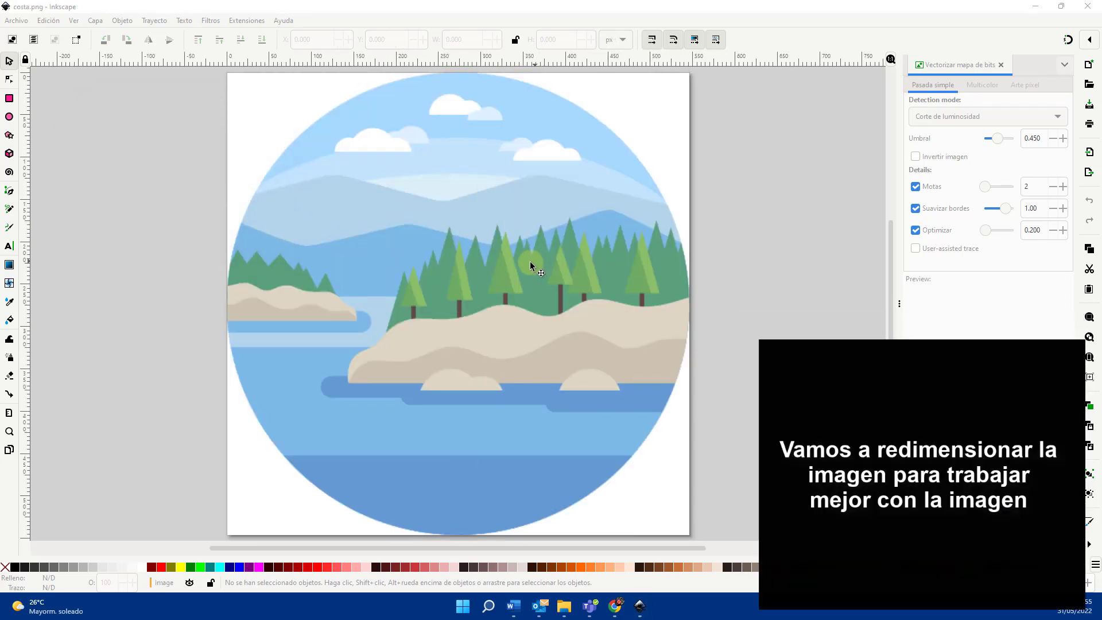
Step: Resize the landscape image to about 268 × 268 px and move it to the page's top centre
{"action": "left_click", "coordinate": [531, 267]}
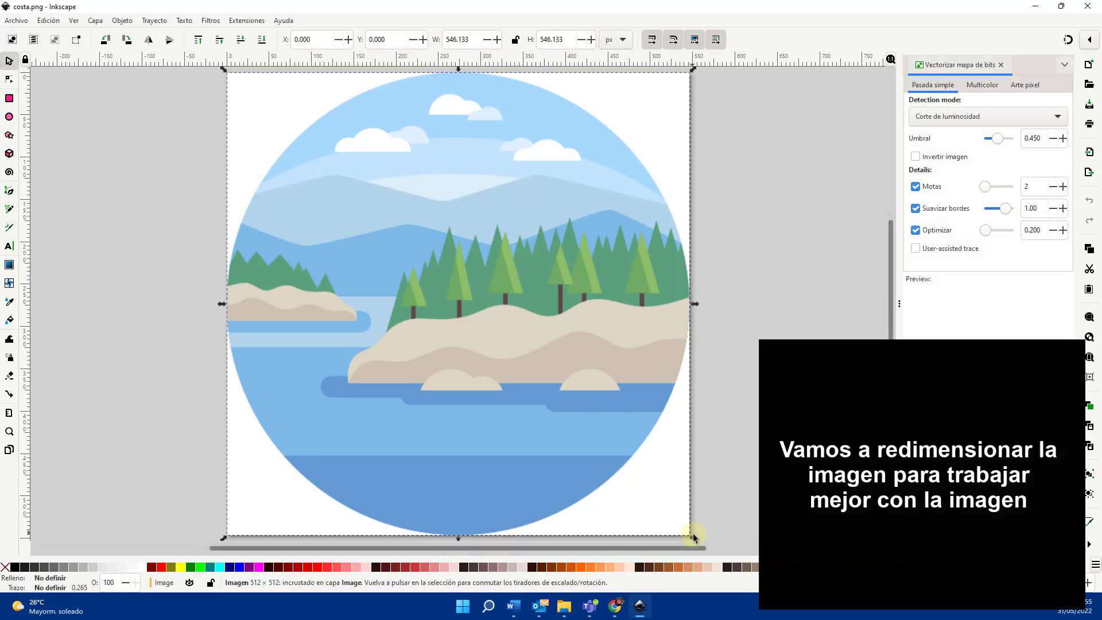
{"action": "left_click_drag", "start_coordinate": [693, 537], "coordinate": [543, 389]}
{"action": "left_click_drag", "start_coordinate": [505, 315], "coordinate": [370, 185]}
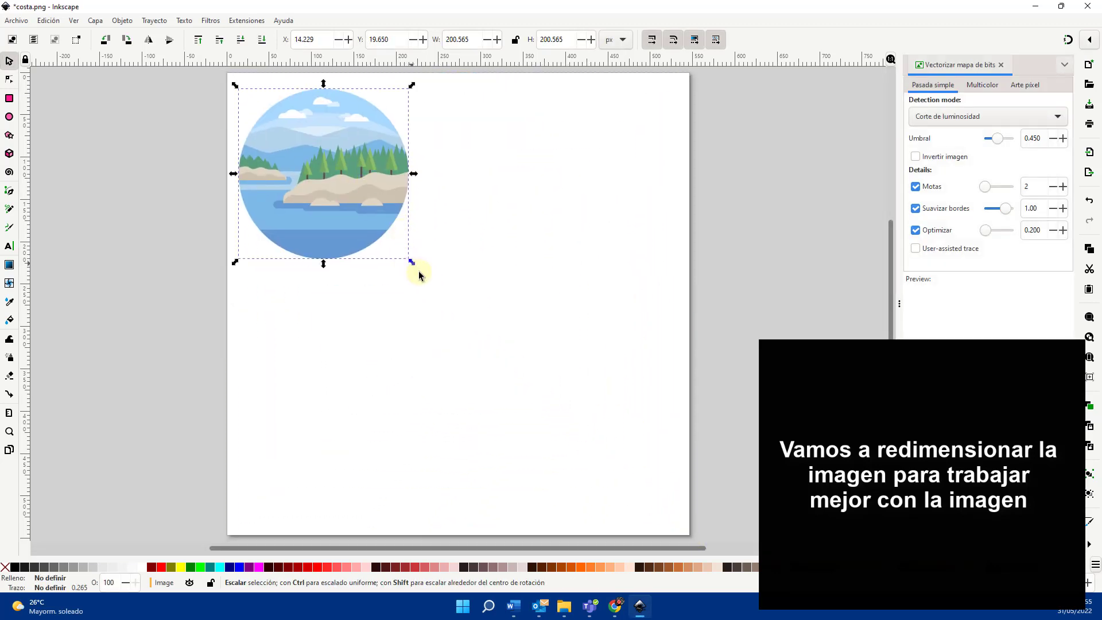
{"action": "left_click_drag", "start_coordinate": [418, 275], "coordinate": [438, 293]}
{"action": "left_click_drag", "start_coordinate": [391, 209], "coordinate": [514, 228]}
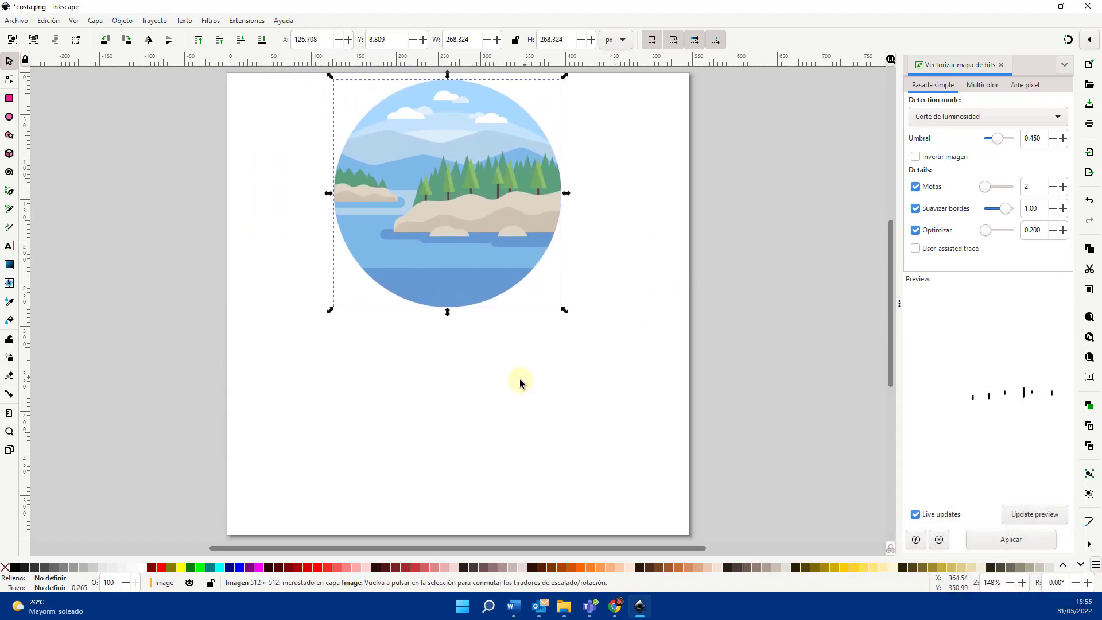
Step: Open the Vectorizar mapa de bits (Trace Bitmap) panel for the selected landscape image
{"action": "left_click", "coordinate": [454, 216]}
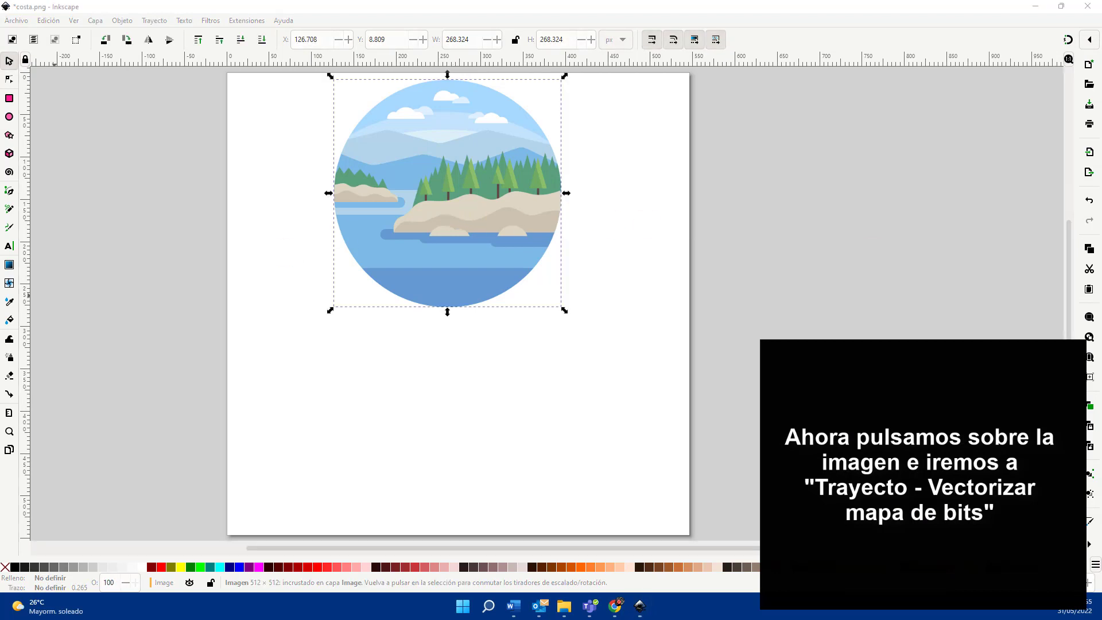
{"action": "left_click", "coordinate": [355, 205]}
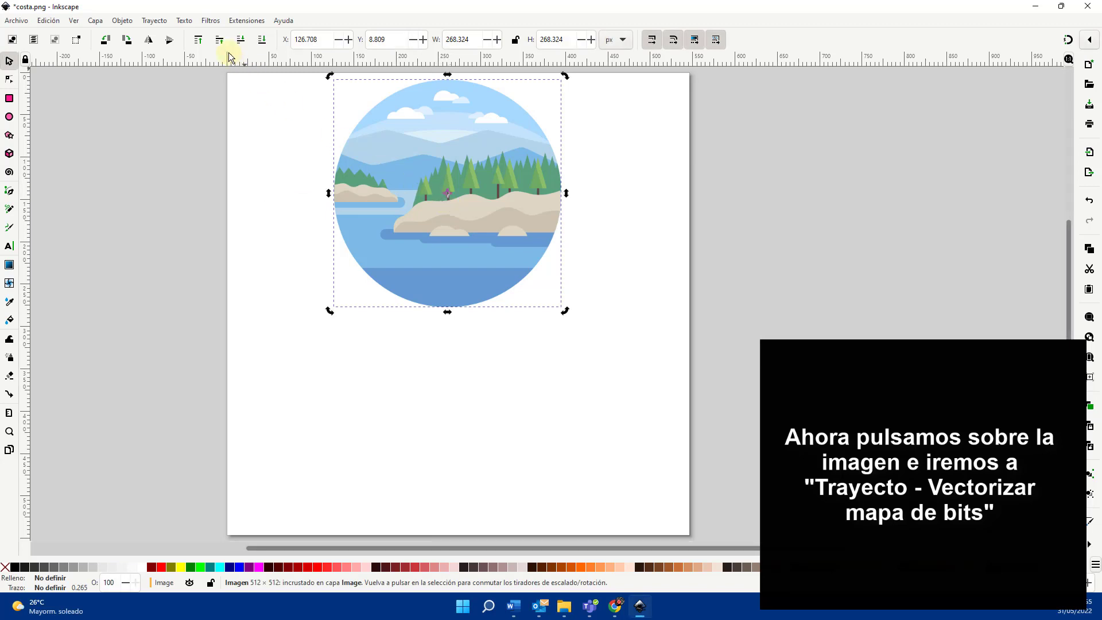
{"action": "left_click", "coordinate": [163, 26]}
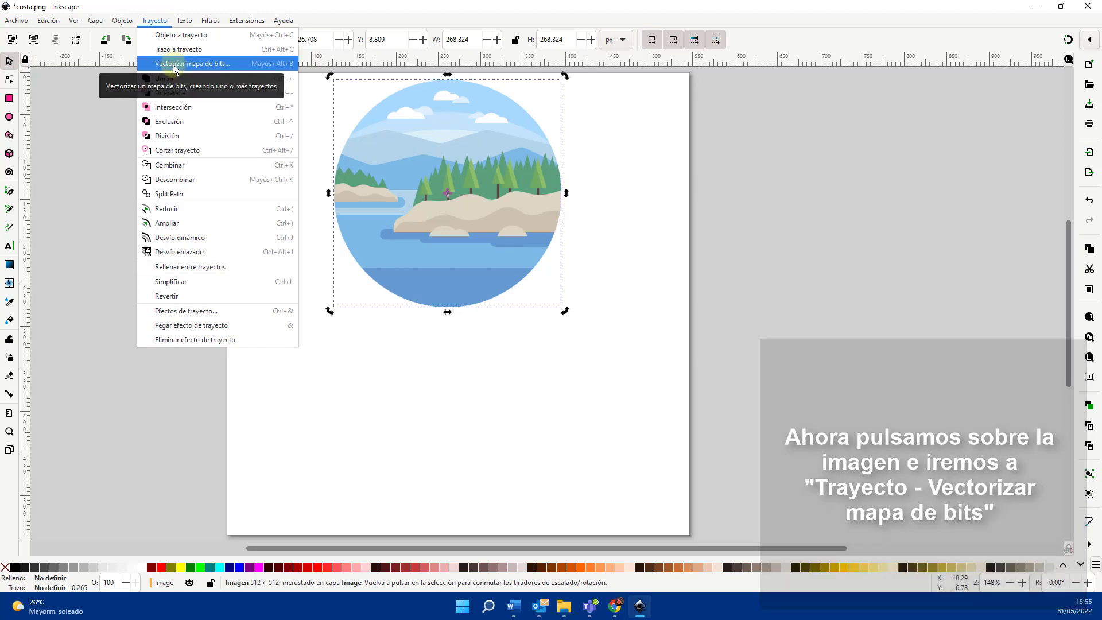
{"action": "left_click", "coordinate": [174, 64]}
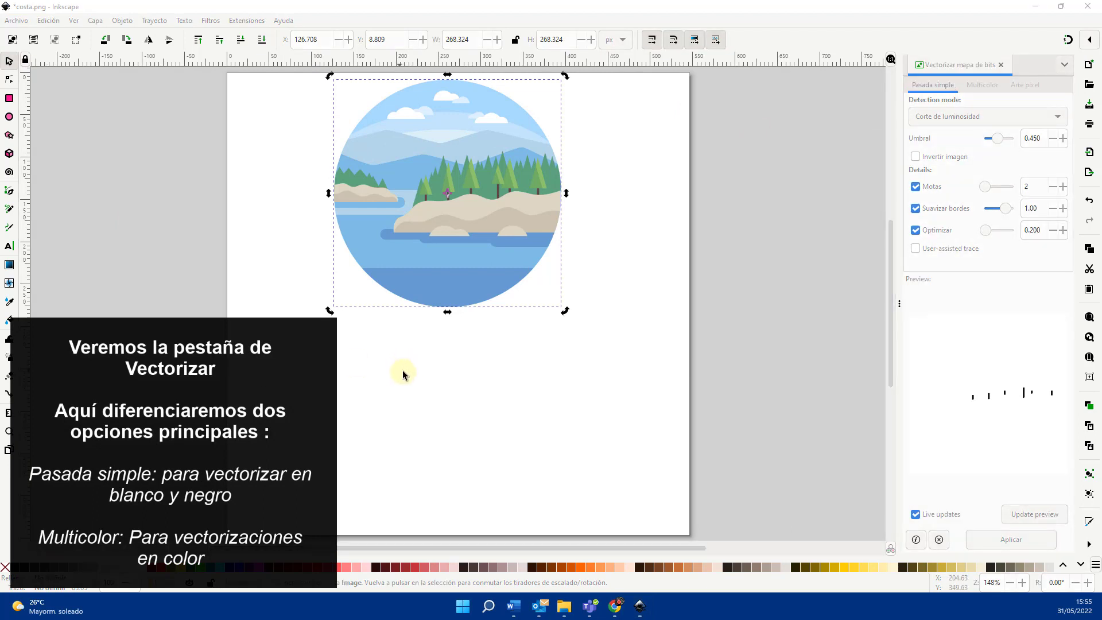
Step: Set the single-scan brightness threshold to about 0.809 and refresh the silhouette preview
{"action": "left_click", "coordinate": [940, 72]}
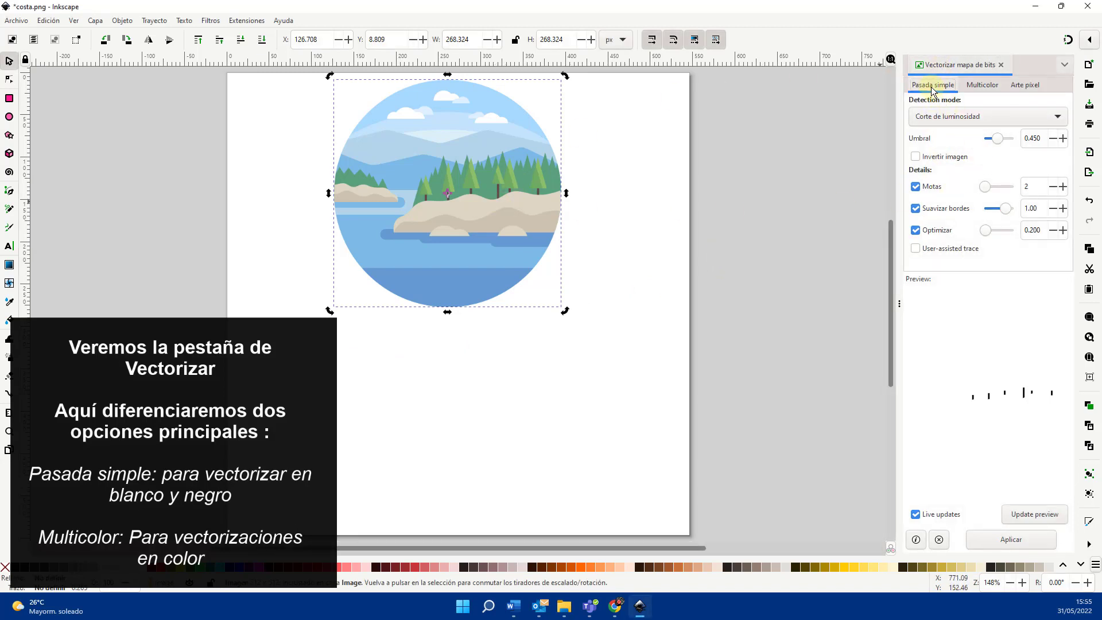
{"action": "left_click", "coordinate": [980, 86]}
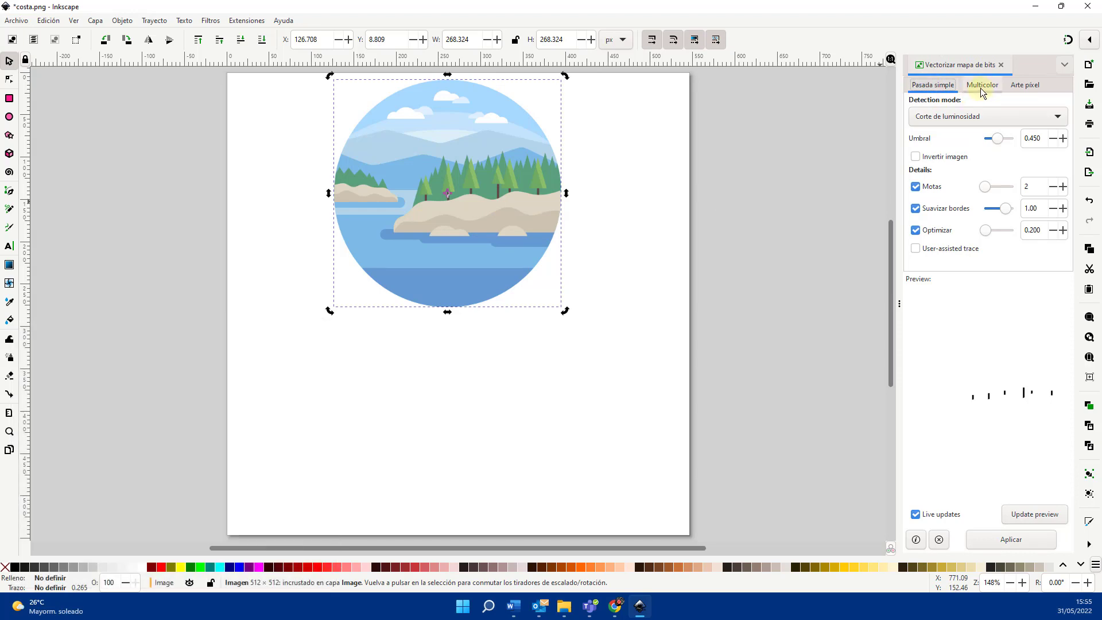
{"action": "left_click", "coordinate": [934, 87]}
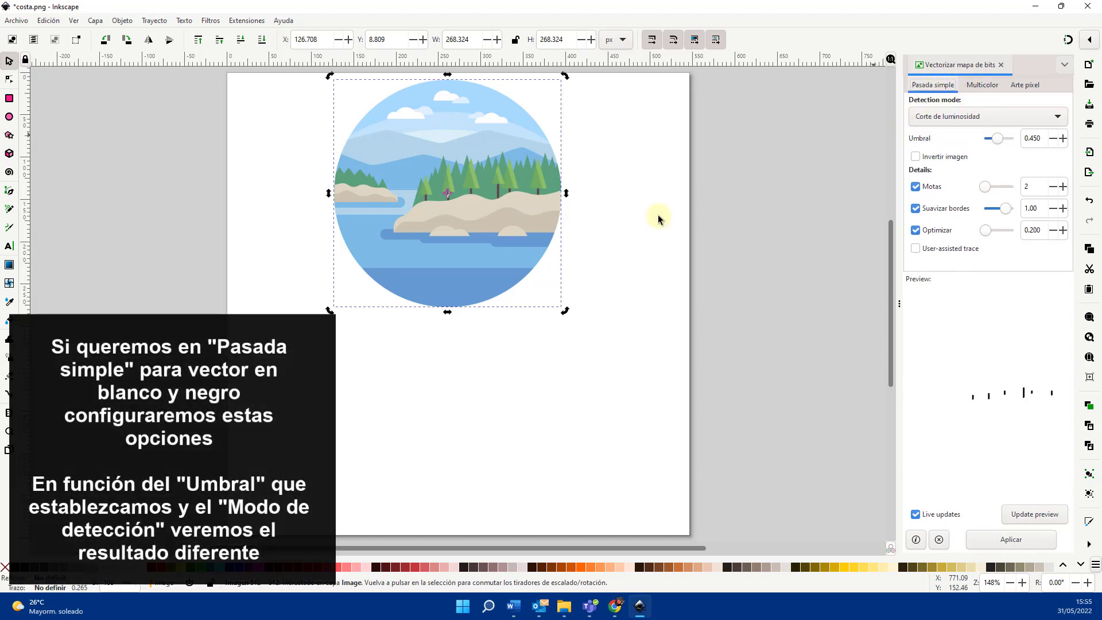
{"action": "left_click", "coordinate": [514, 247]}
{"action": "left_click", "coordinate": [1028, 514]}
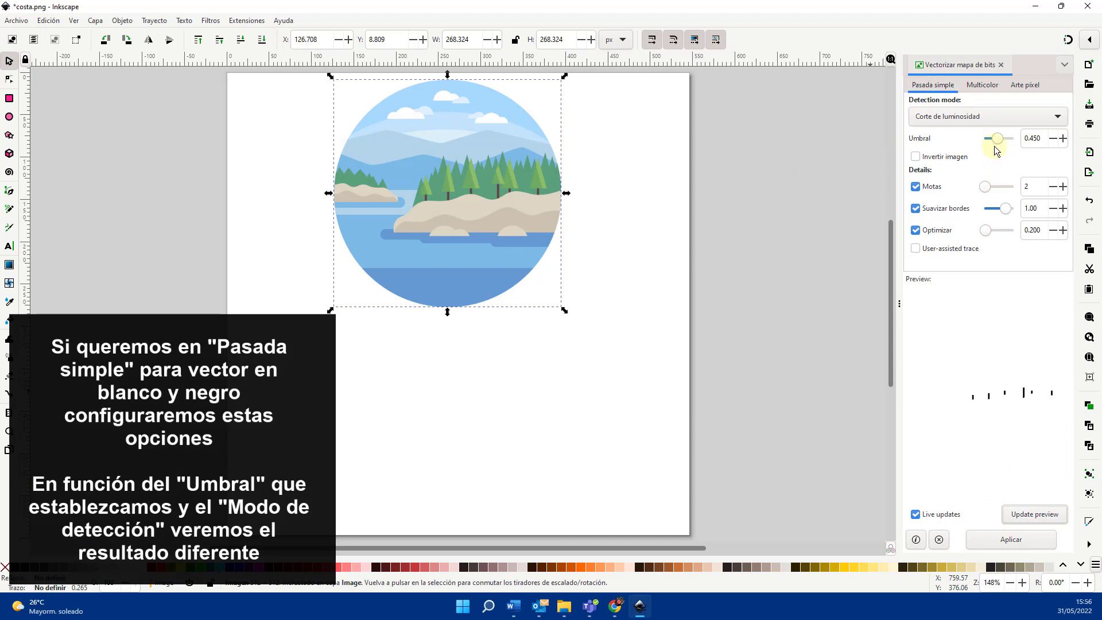
{"action": "left_click_drag", "start_coordinate": [995, 141], "coordinate": [1005, 138]}
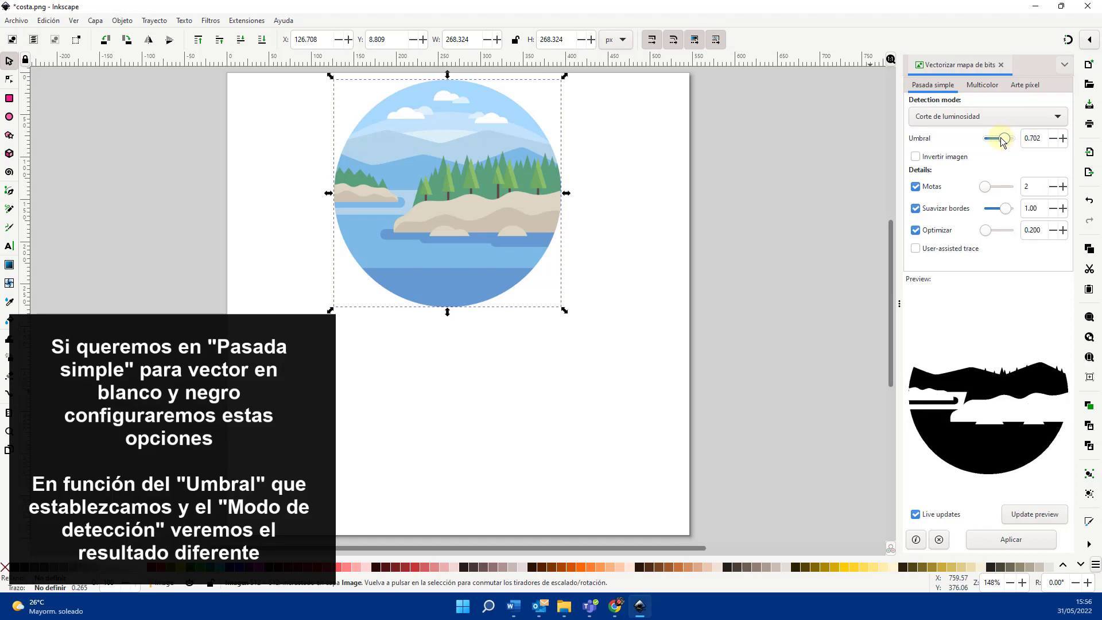
{"action": "left_click_drag", "start_coordinate": [1003, 142], "coordinate": [1008, 140]}
{"action": "left_click", "coordinate": [1011, 539]}
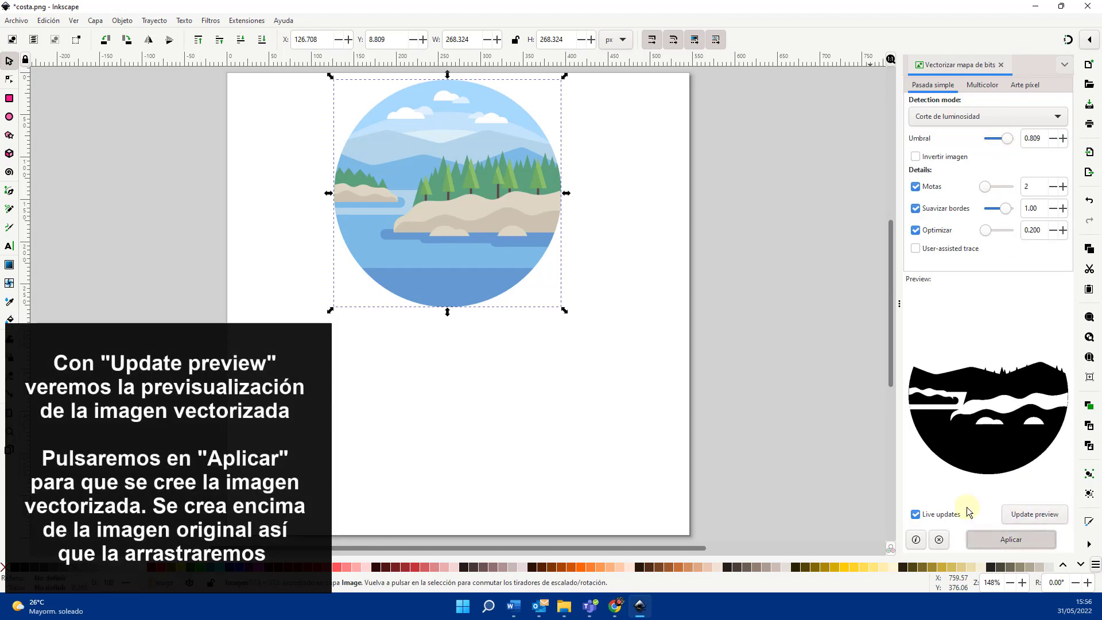
{"action": "mouse_move", "coordinate": [498, 191]}
{"action": "left_mouse_down"}
{"action": "mouse_move", "coordinate": [526, 395]}
{"action": "mouse_move", "coordinate": [527, 380]}
{"action": "left_mouse_up"}
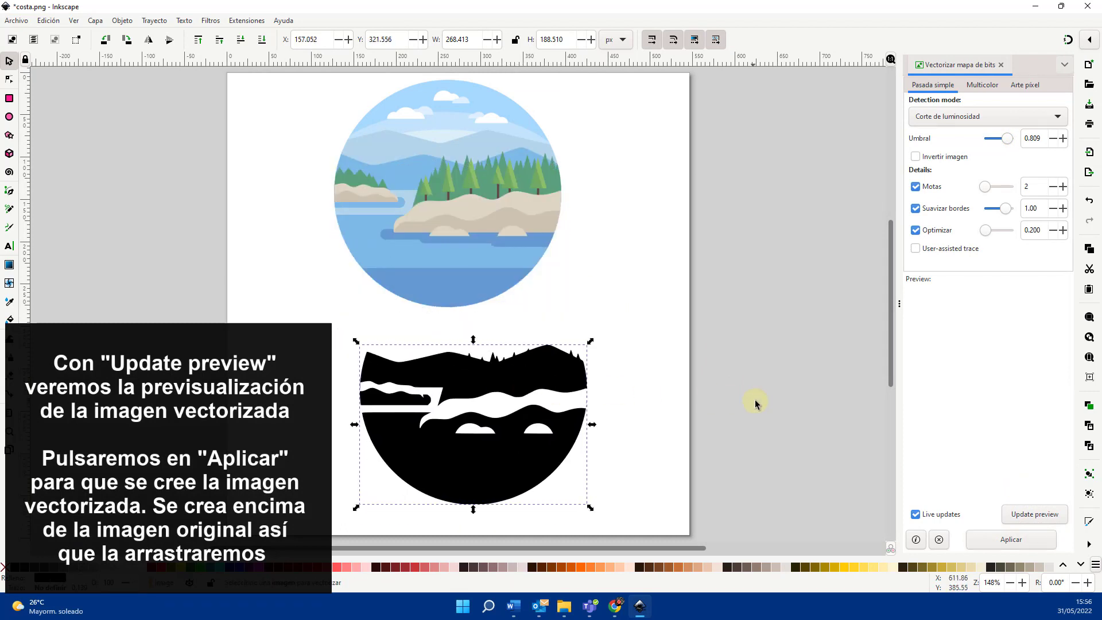
{"action": "key", "text": "ctrl+z"}
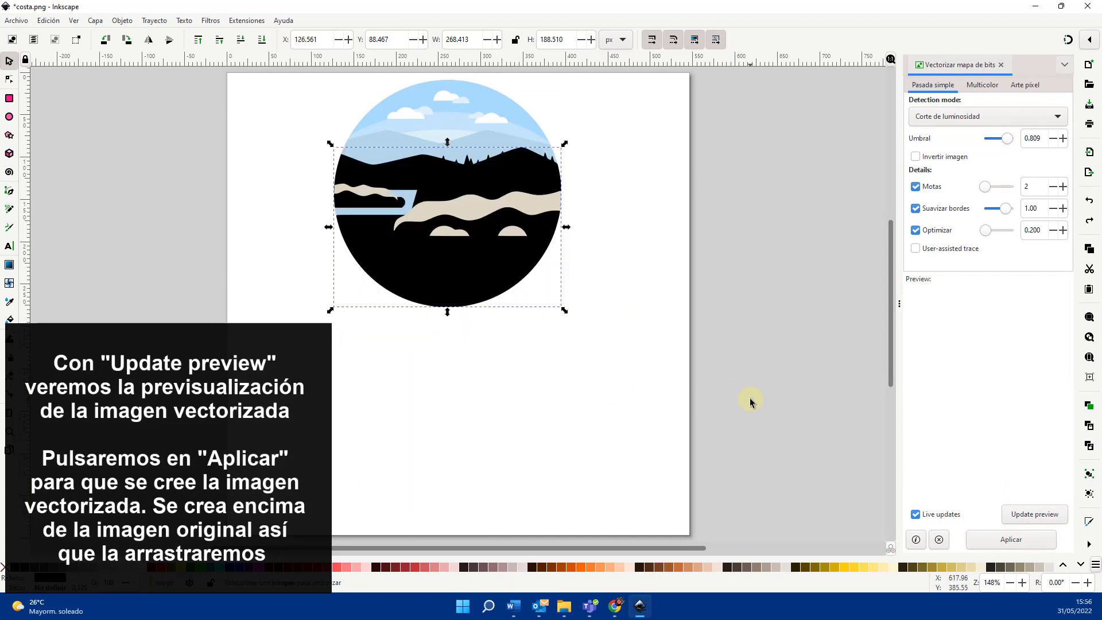
{"action": "key", "text": "ctrl+z"}
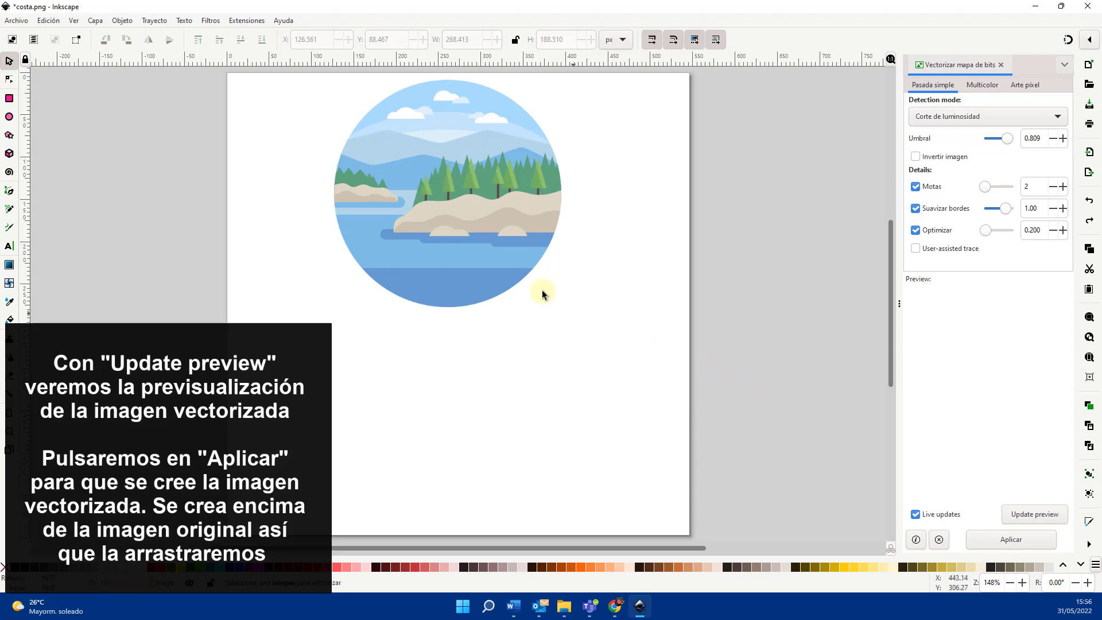
{"action": "left_click", "coordinate": [517, 237]}
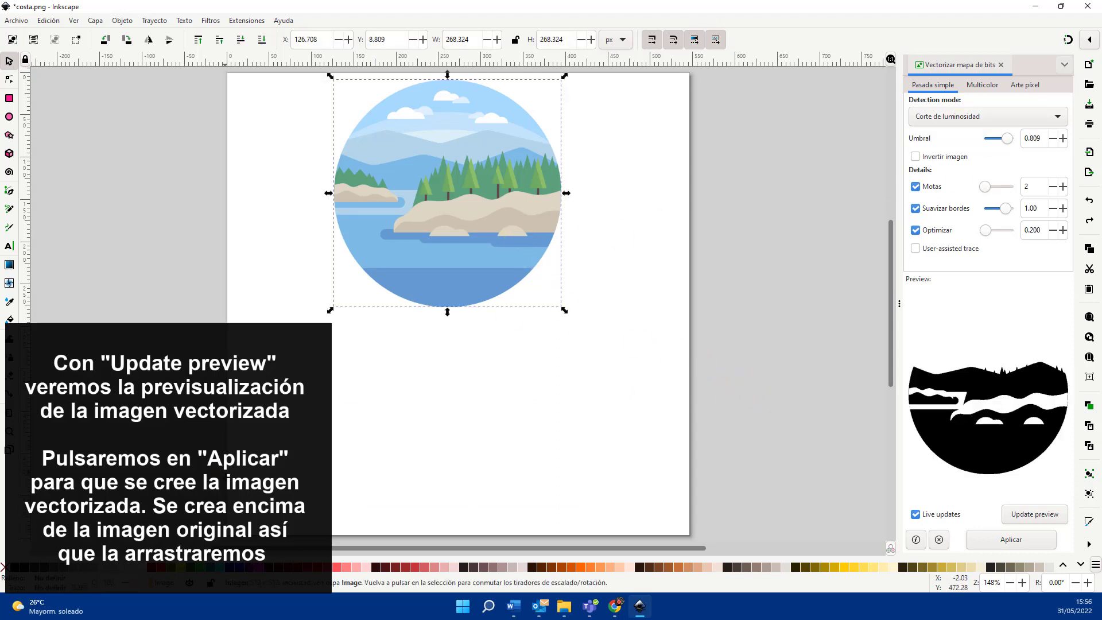
{"action": "left_click", "coordinate": [515, 224]}
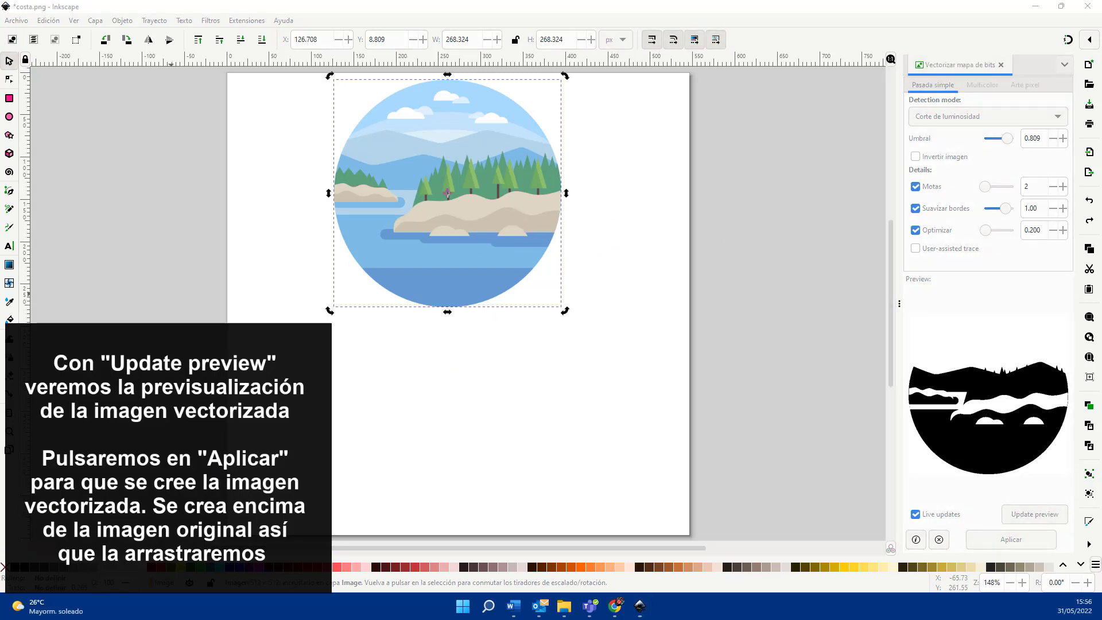
Step: Switch the trace to Multicolor mode with Colores detection for a full-colour preview
{"action": "left_click", "coordinate": [972, 106]}
{"action": "left_click", "coordinate": [1025, 516]}
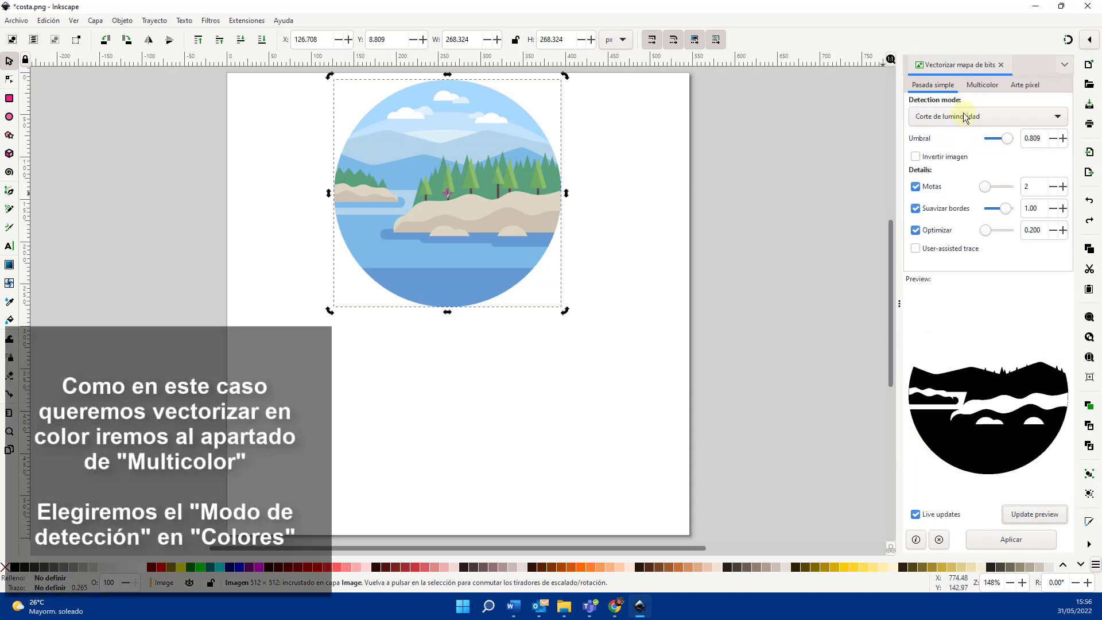
{"action": "left_click", "coordinate": [979, 86]}
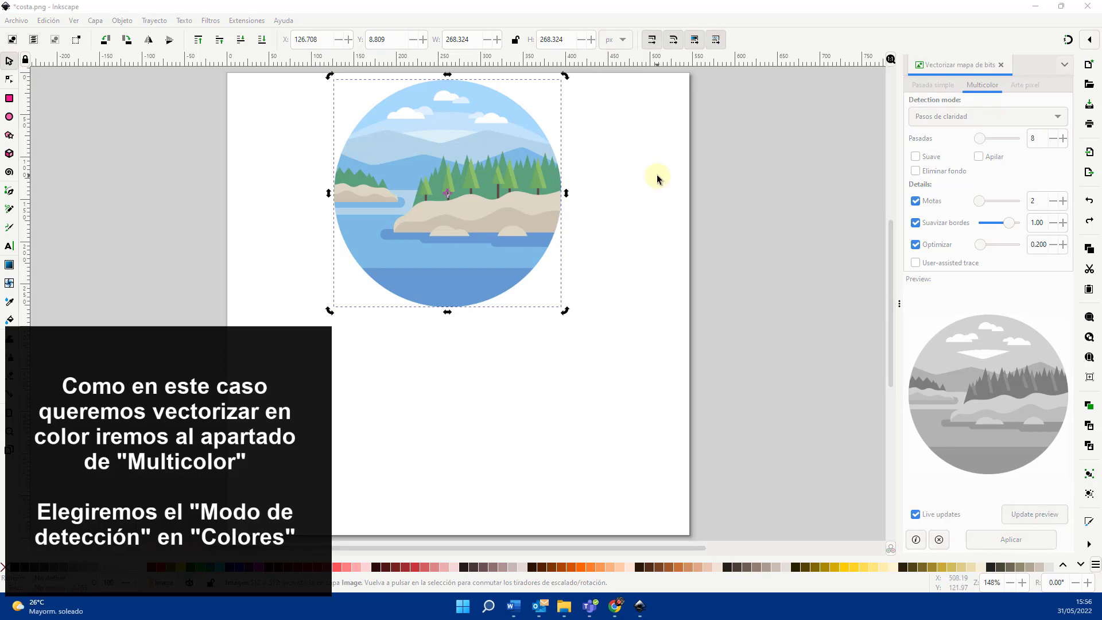
{"action": "left_click", "coordinate": [969, 116]}
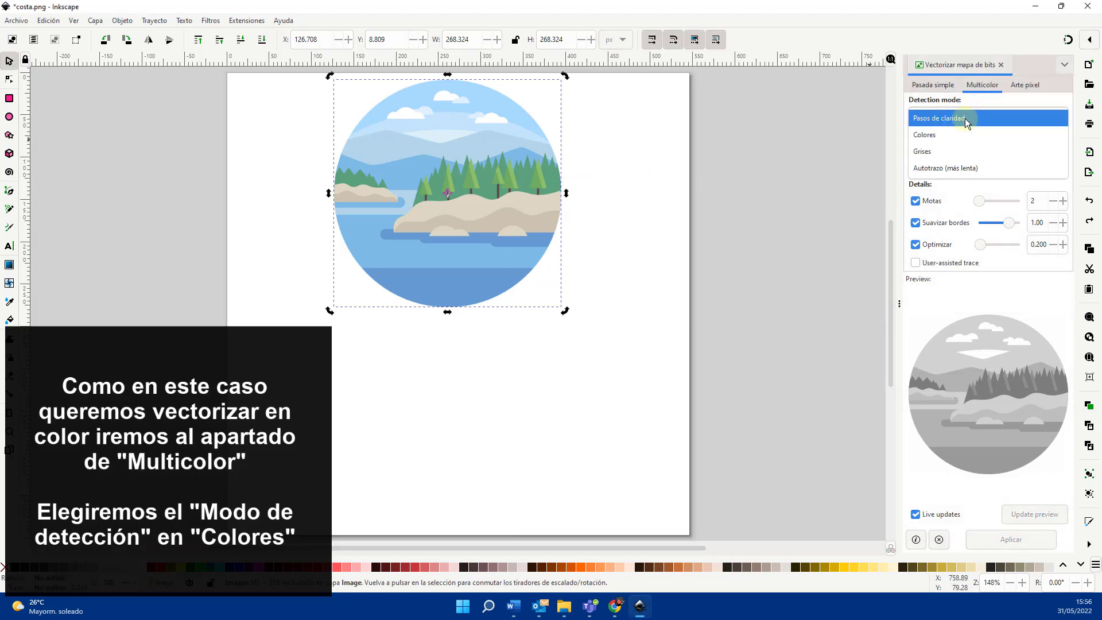
{"action": "left_click", "coordinate": [943, 137]}
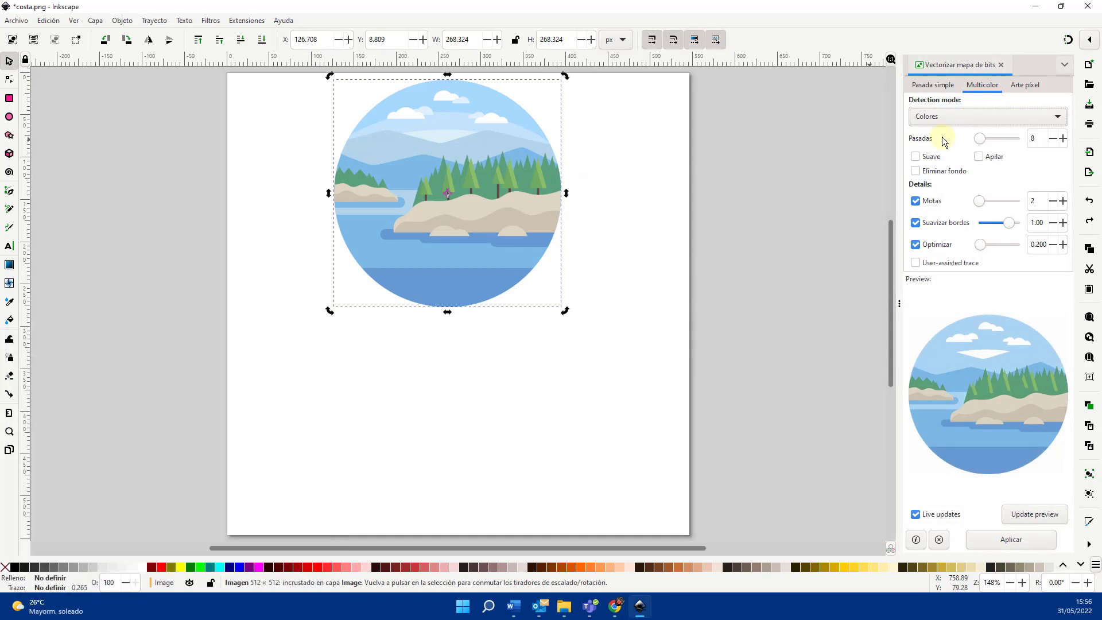
Step: Enable Apilar and Eliminar fondo, set 13 passes, and apply the colour trace
{"action": "left_click", "coordinate": [979, 158]}
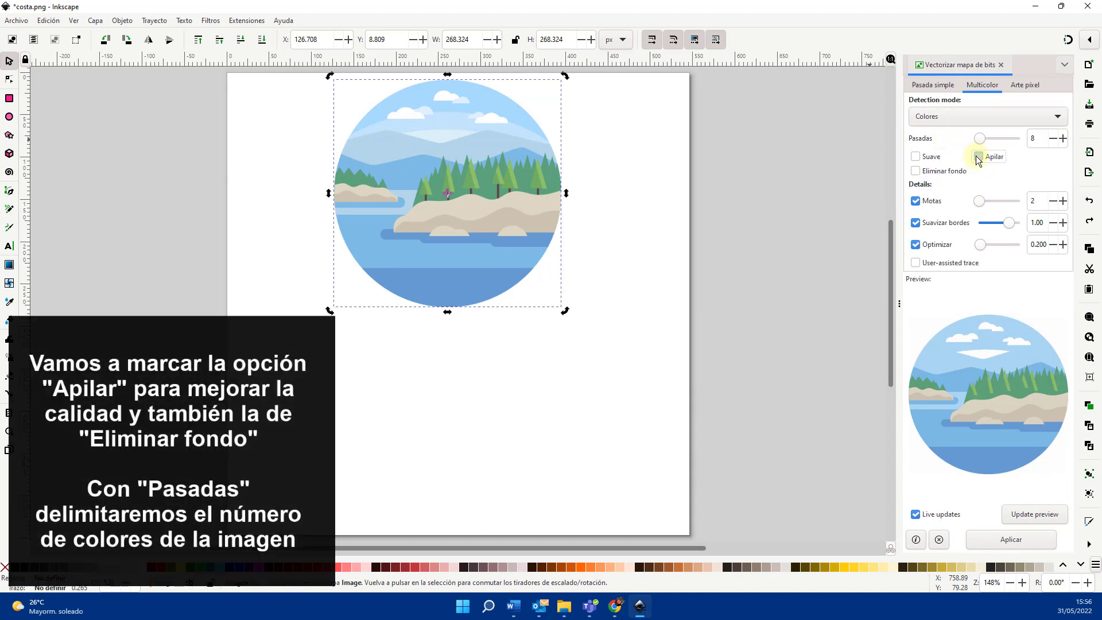
{"action": "left_click", "coordinate": [955, 172]}
{"action": "scroll", "coordinate": [980, 140], "scroll_direction": "down", "scroll_amount": 2}
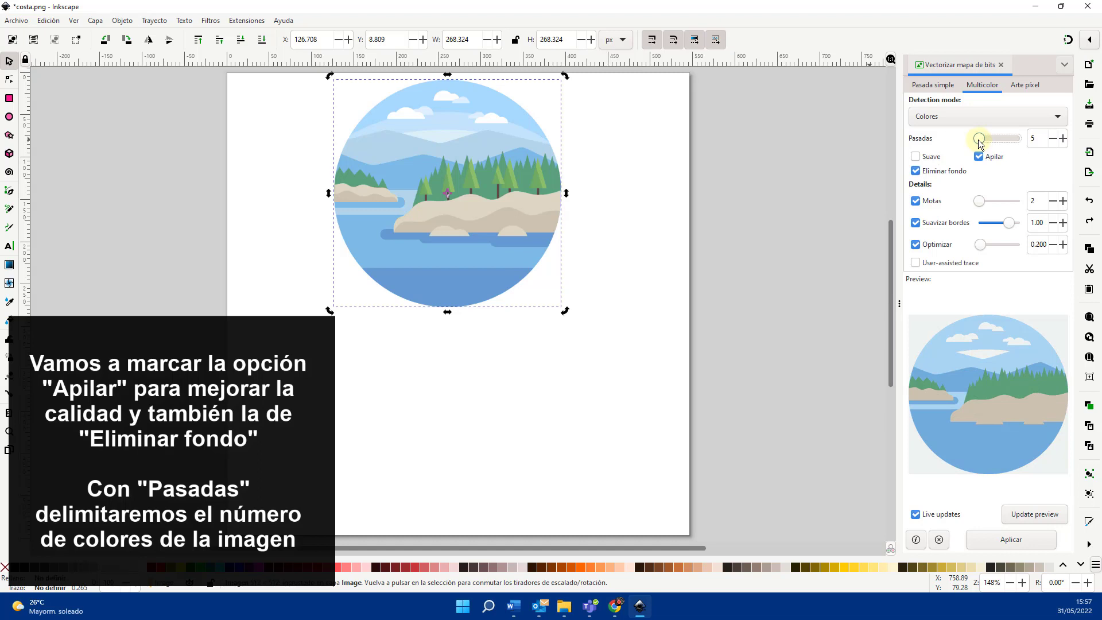
{"action": "scroll", "coordinate": [980, 143], "scroll_direction": "down", "scroll_amount": 2}
{"action": "scroll", "coordinate": [984, 144], "scroll_direction": "down", "scroll_amount": 1}
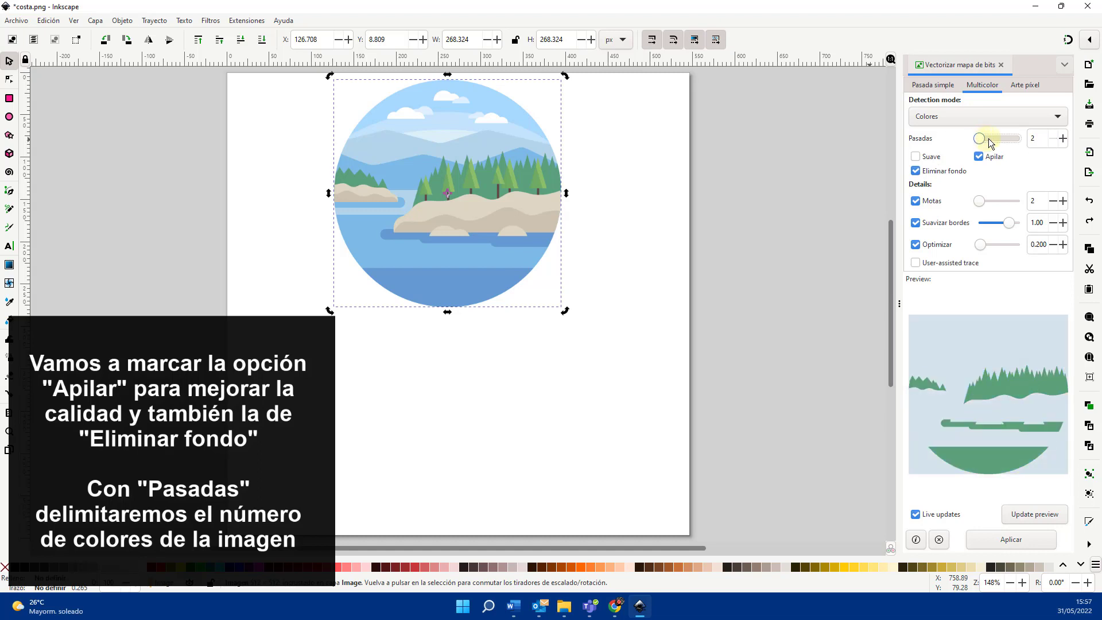
{"action": "left_click", "coordinate": [989, 140]}
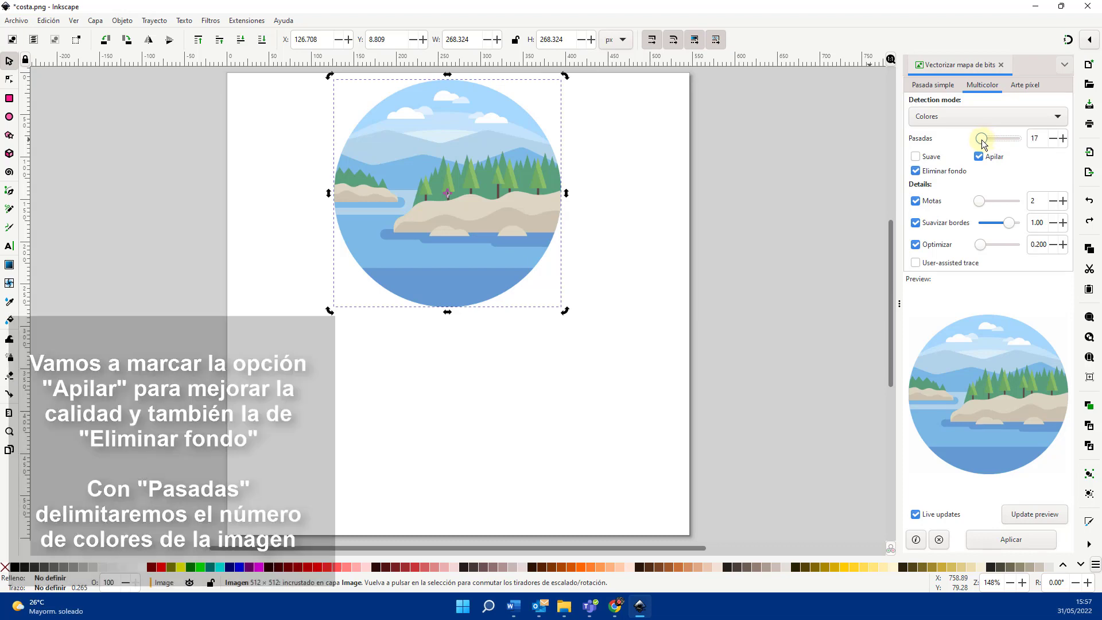
{"action": "scroll", "coordinate": [981, 144], "scroll_direction": "down", "scroll_amount": 4}
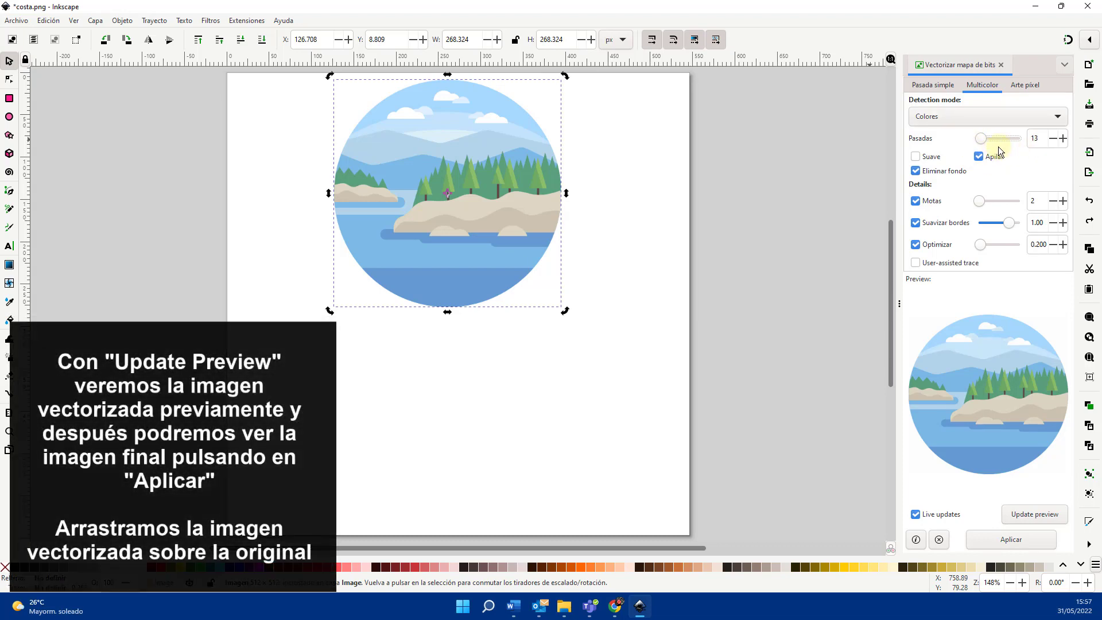
{"action": "left_click", "coordinate": [1025, 515]}
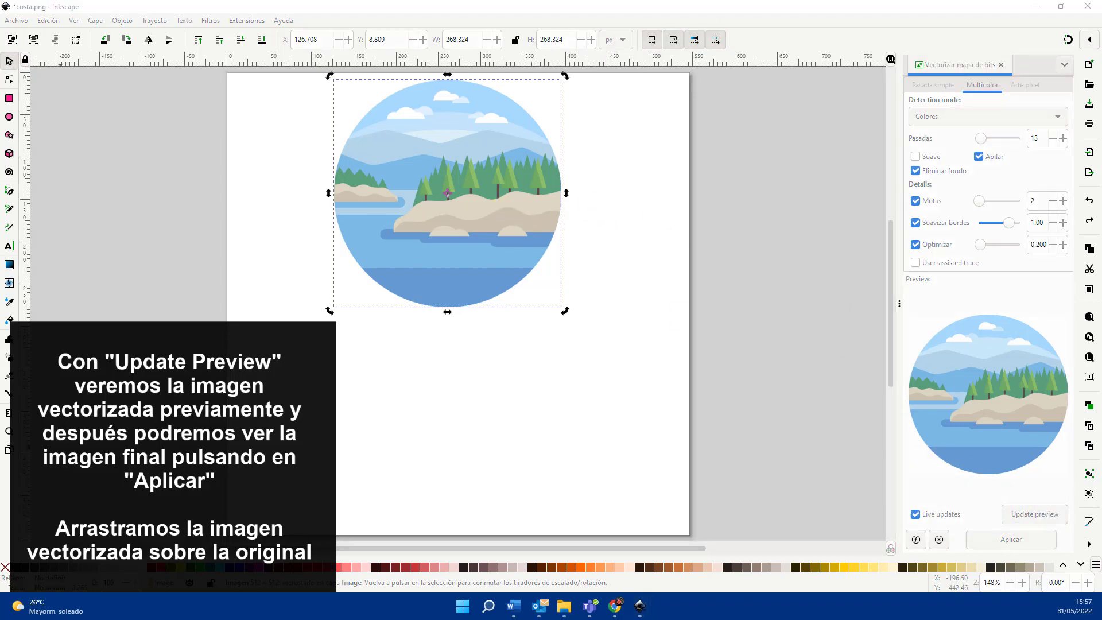
{"action": "left_click", "coordinate": [930, 326]}
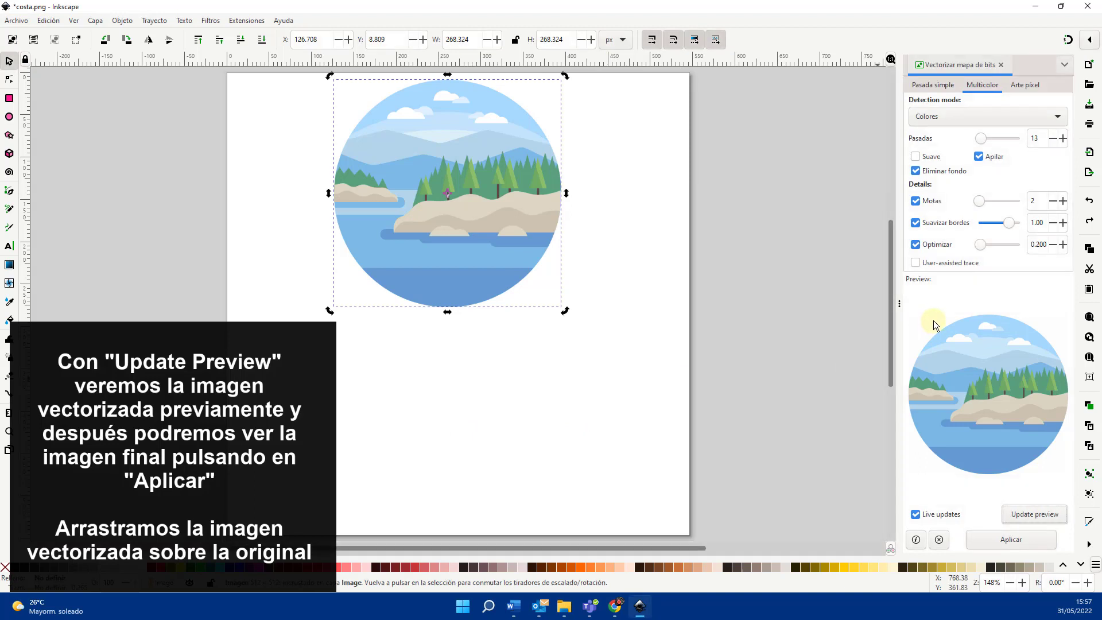
{"action": "left_click", "coordinate": [1009, 540]}
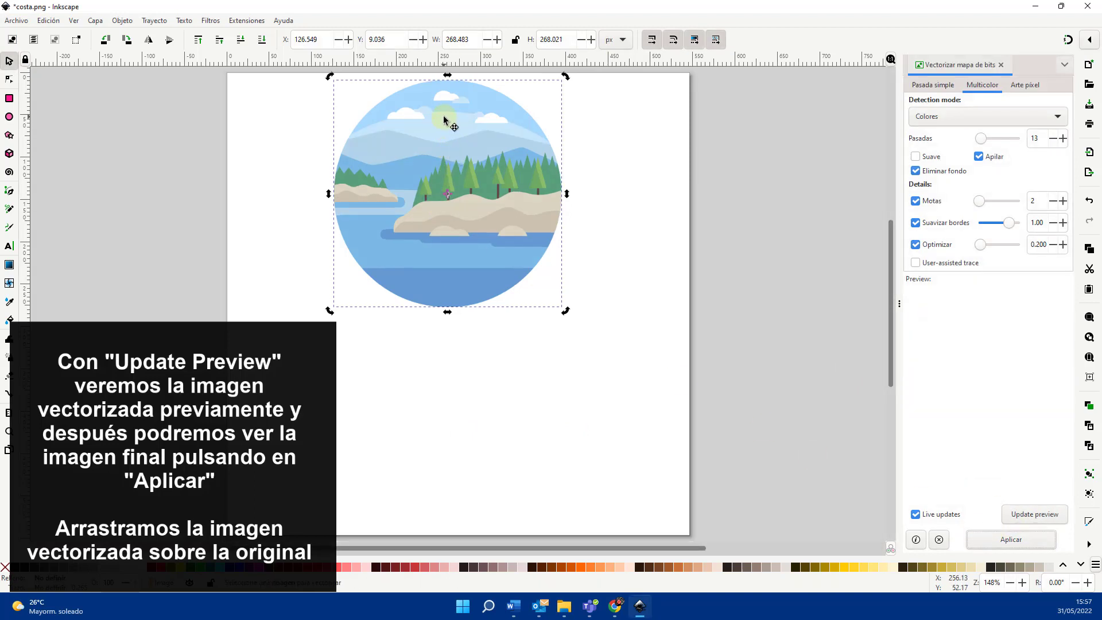
Step: Move the traced copy below the original landscape, nudge the original up, and select the trace
{"action": "left_click_drag", "start_coordinate": [444, 120], "coordinate": [440, 346]}
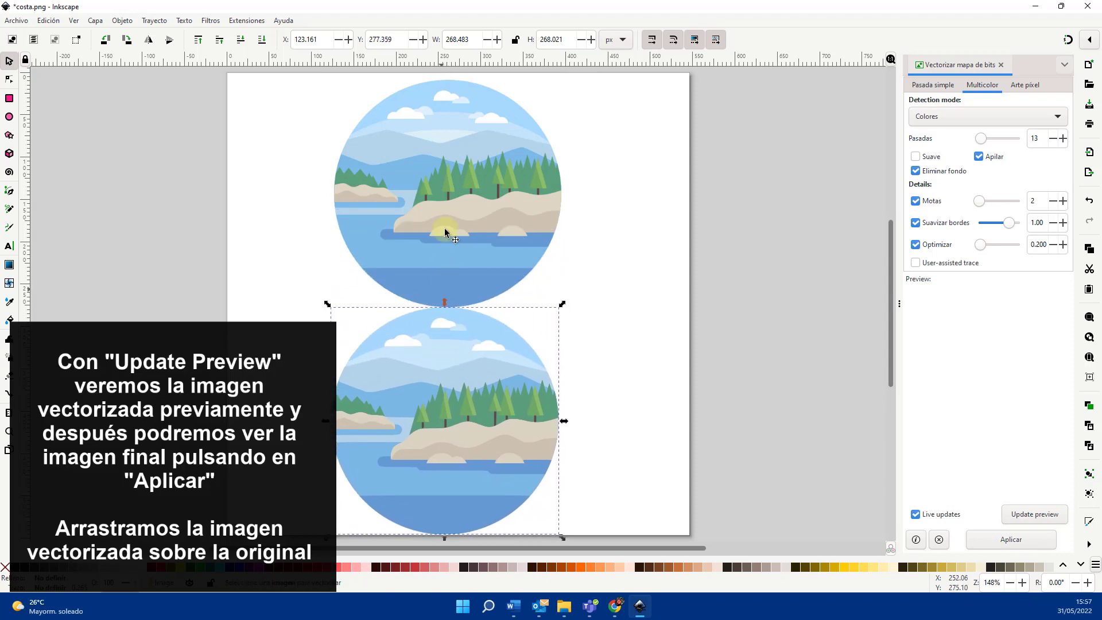
{"action": "left_click_drag", "start_coordinate": [445, 232], "coordinate": [473, 229]}
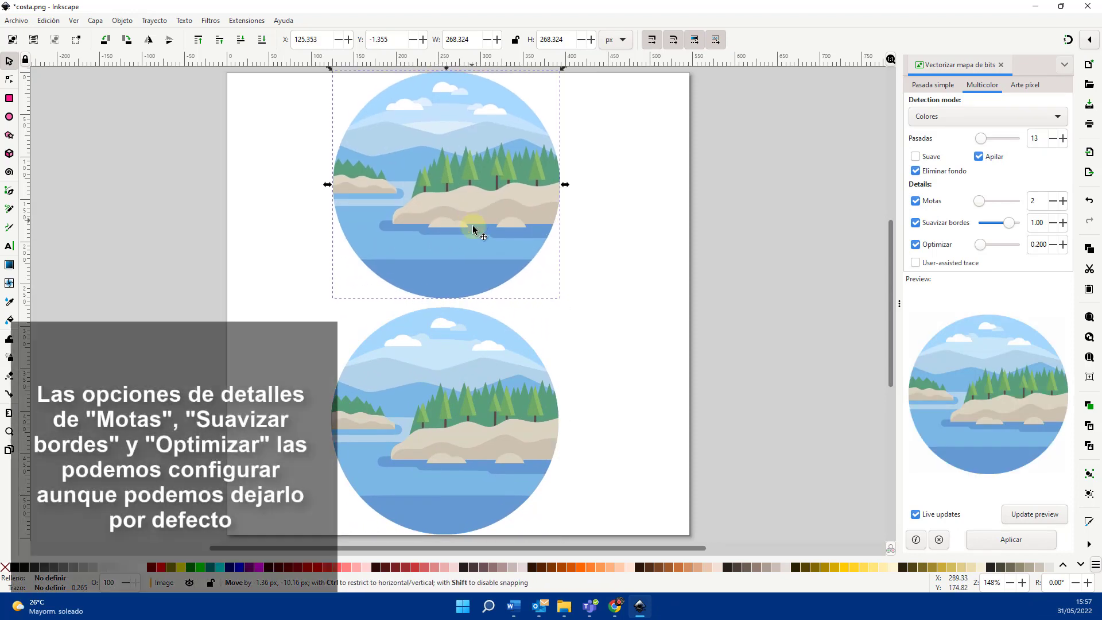
{"action": "left_click", "coordinate": [480, 347]}
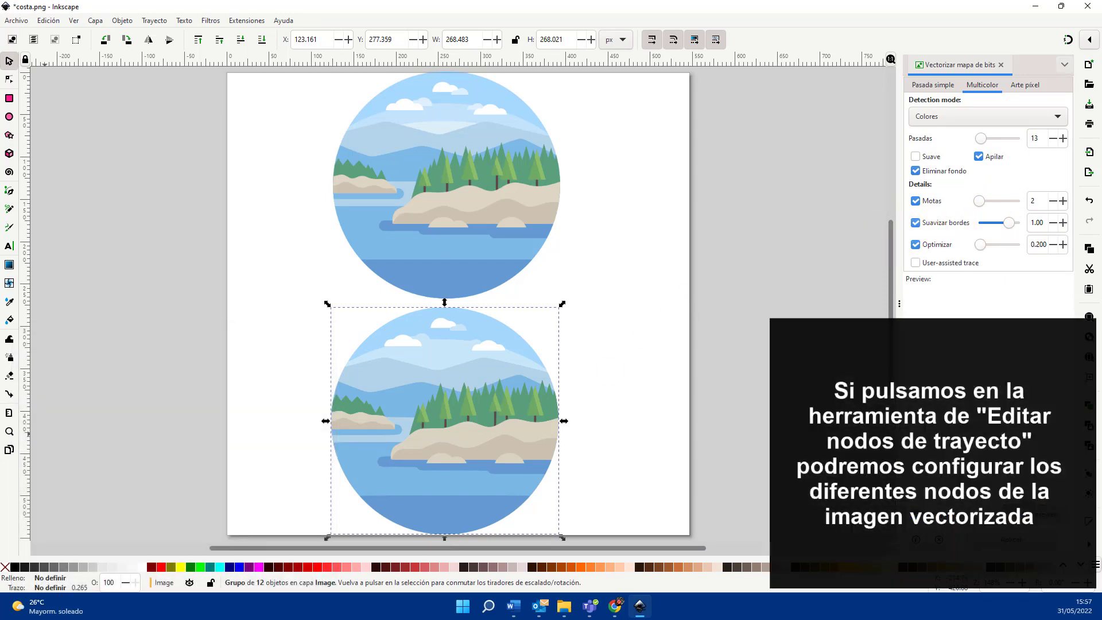
Step: With the Node tool, select the lower water band path and fill it navy #000080
{"action": "left_click", "coordinate": [406, 395]}
{"action": "left_click", "coordinate": [9, 80]}
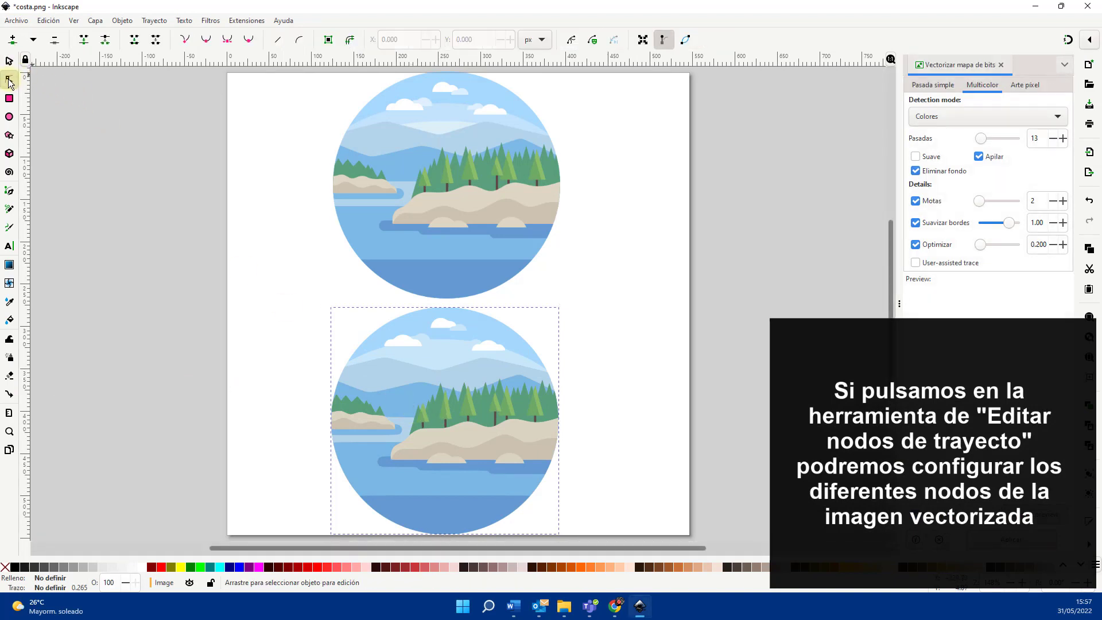
{"action": "left_click", "coordinate": [421, 360]}
{"action": "left_click", "coordinate": [374, 386]}
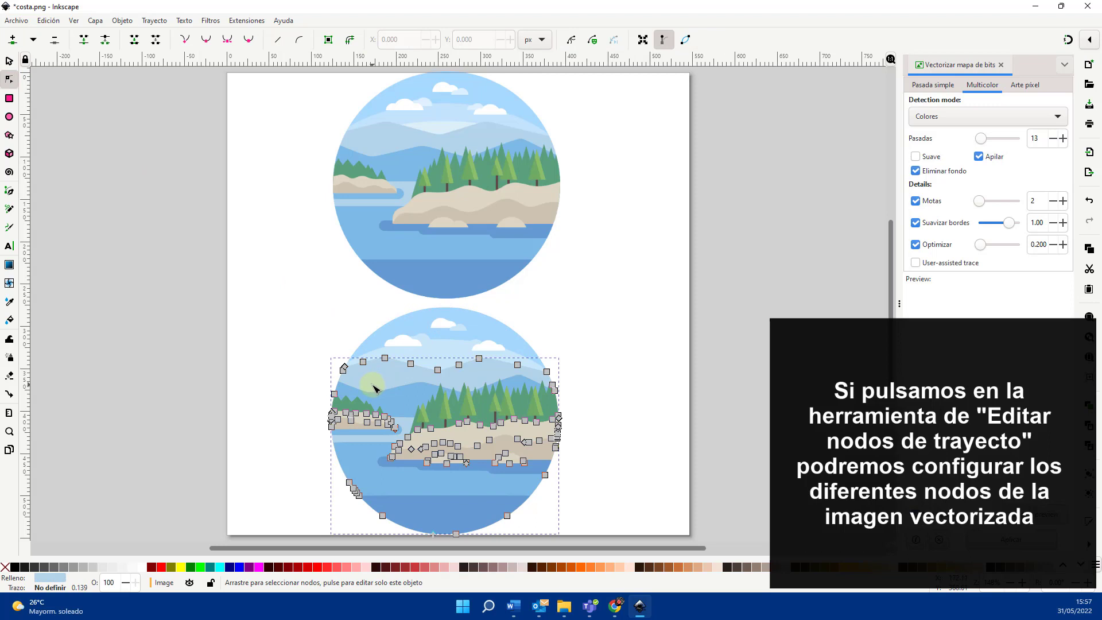
{"action": "left_click", "coordinate": [405, 488]}
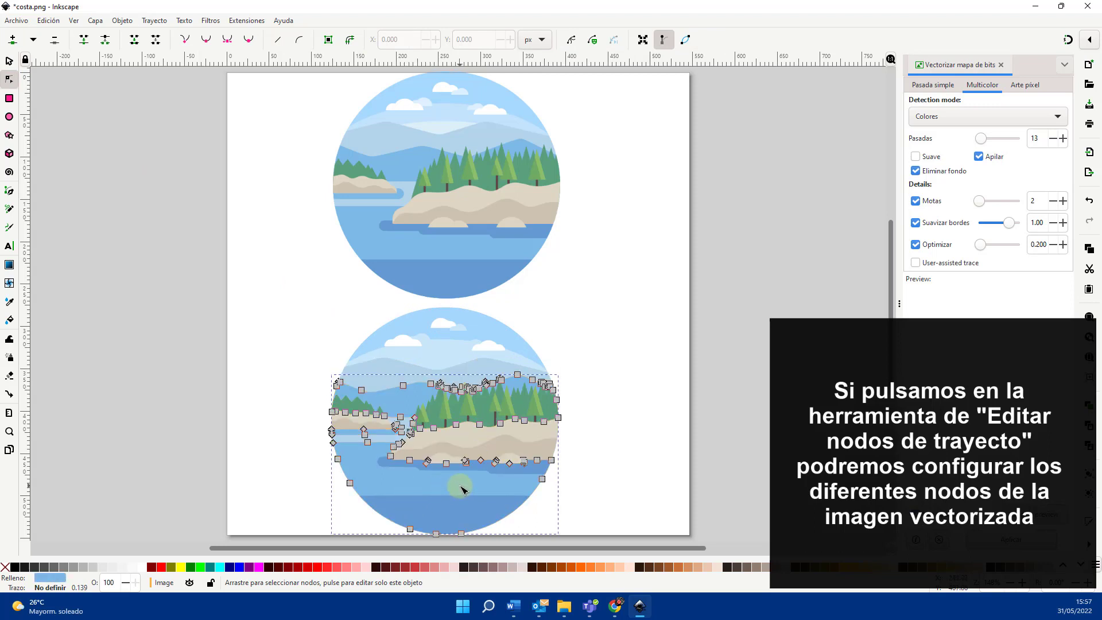
{"action": "left_click", "coordinate": [461, 469]}
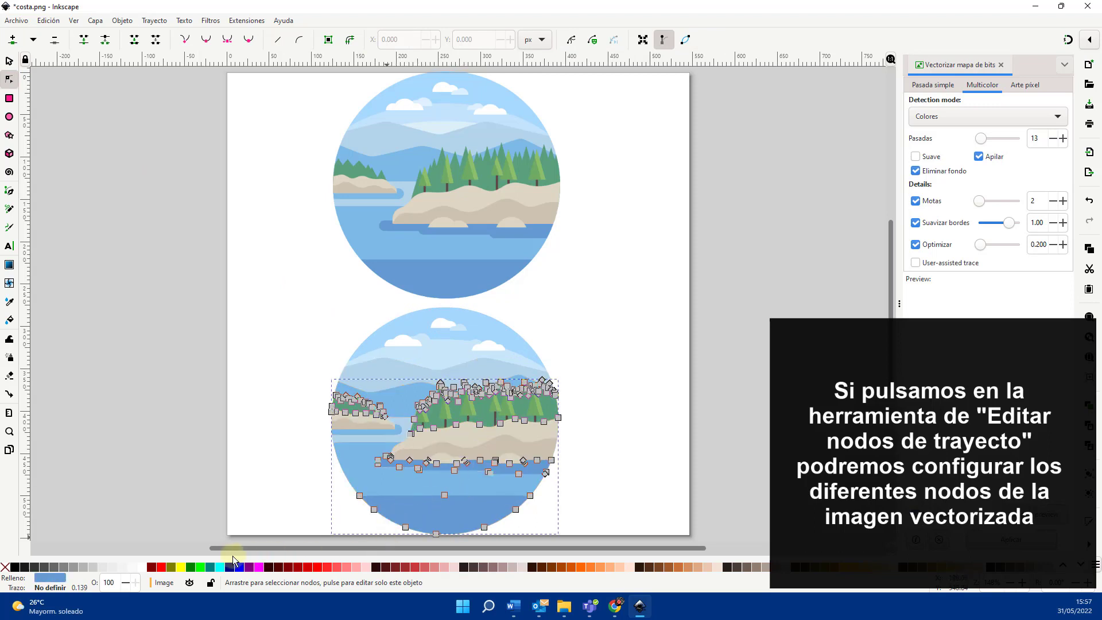
{"action": "left_click", "coordinate": [233, 567]}
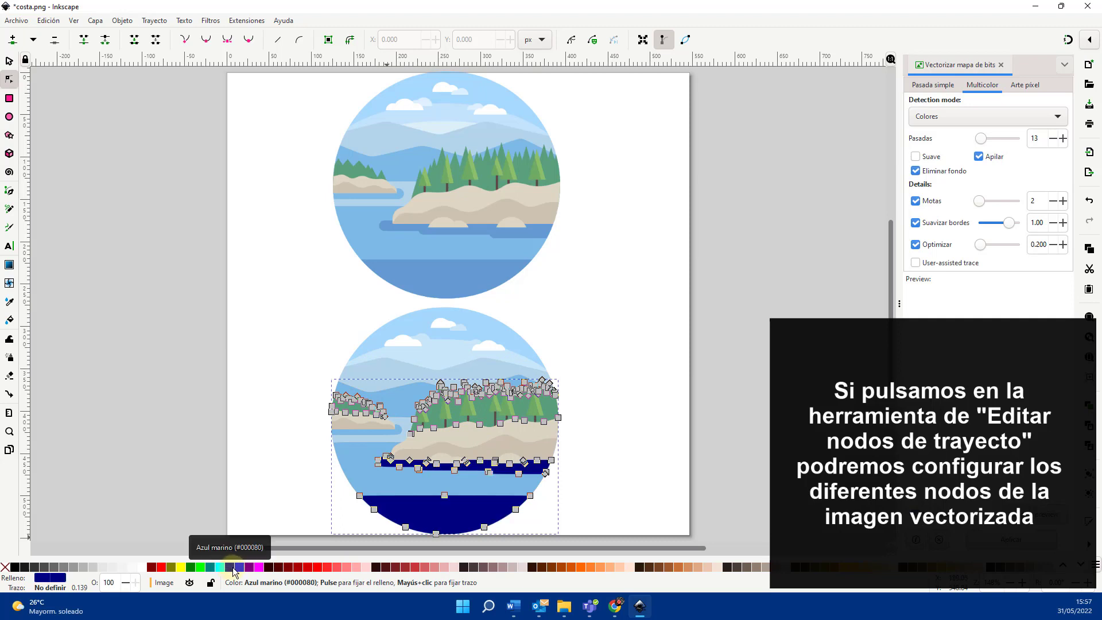
{"action": "left_click", "coordinate": [58, 578]}
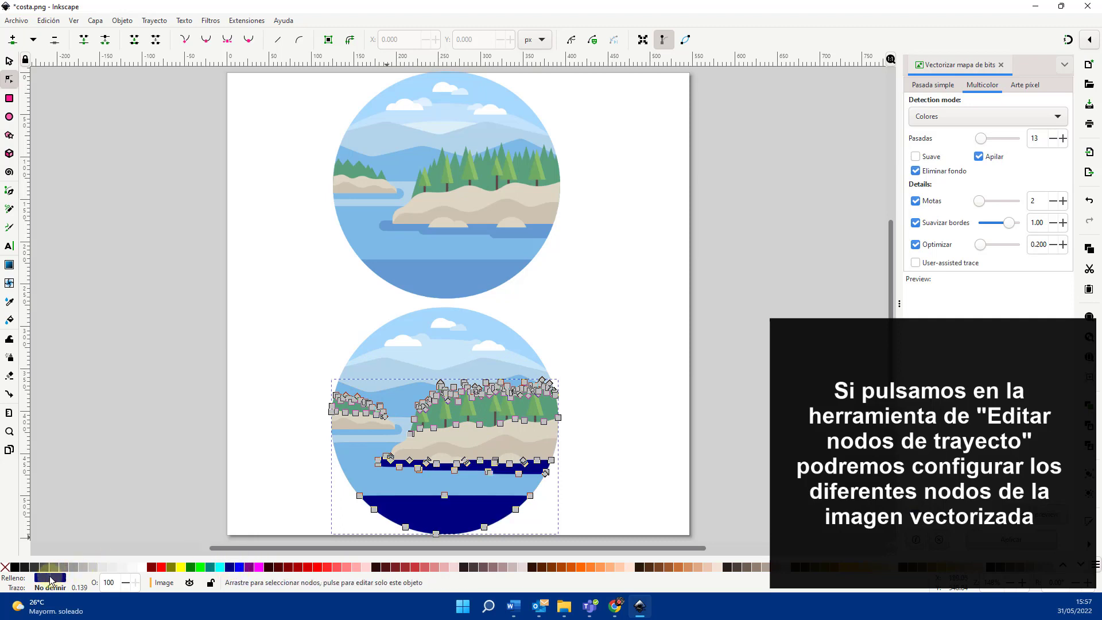
Step: Lighten the water band to sky blue (hue 199) and darken the trees to deep green
{"action": "left_click", "coordinate": [984, 205]}
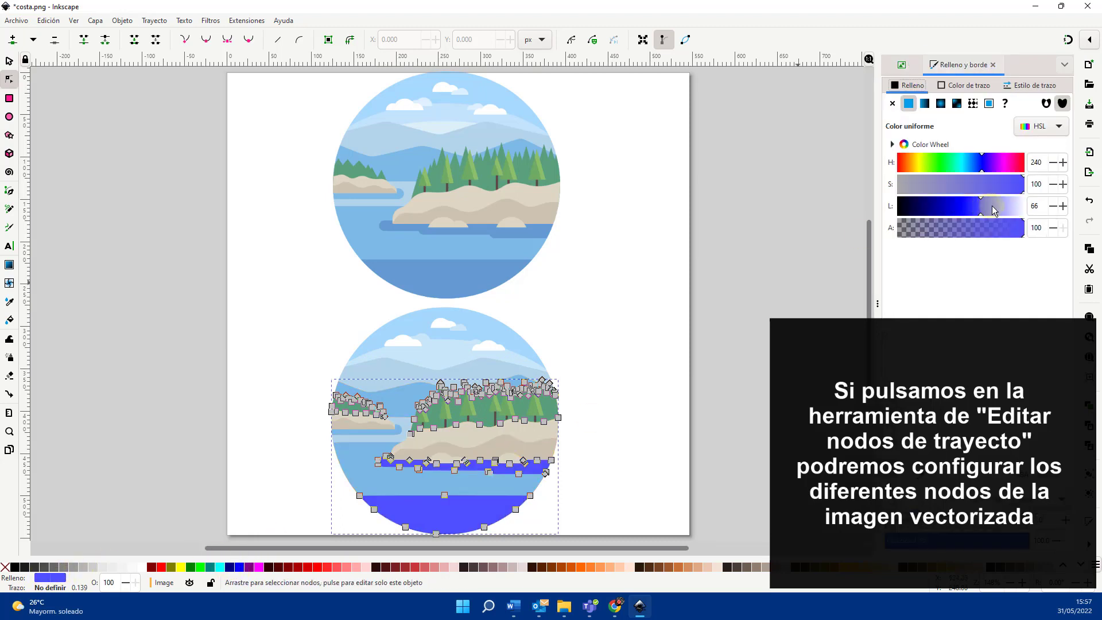
{"action": "left_click", "coordinate": [992, 205]}
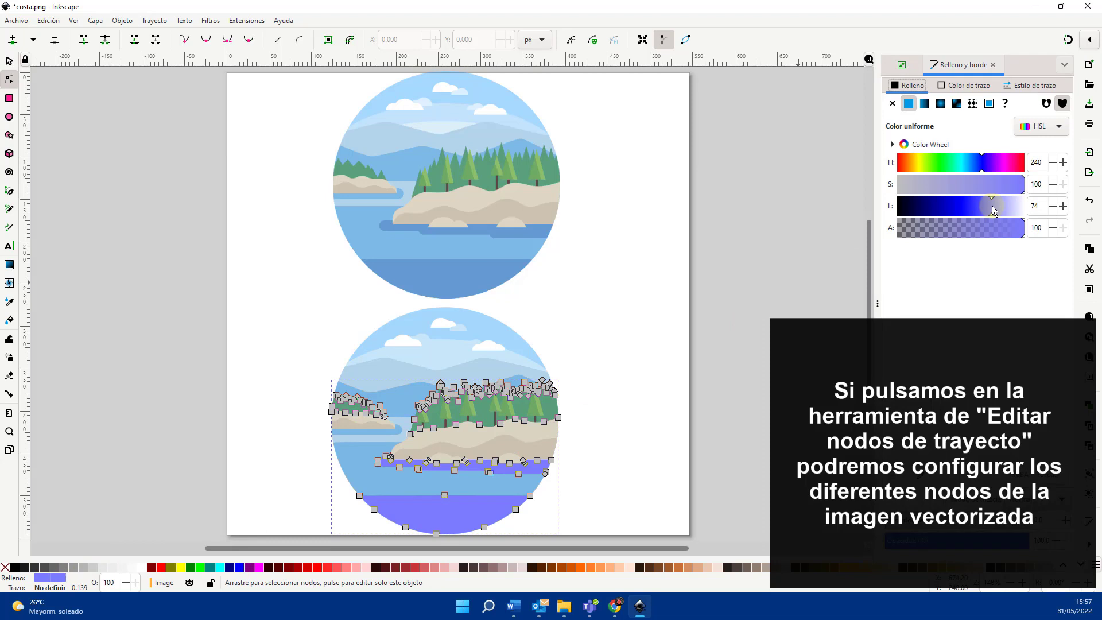
{"action": "left_click", "coordinate": [971, 164]}
{"action": "left_click", "coordinate": [968, 163]}
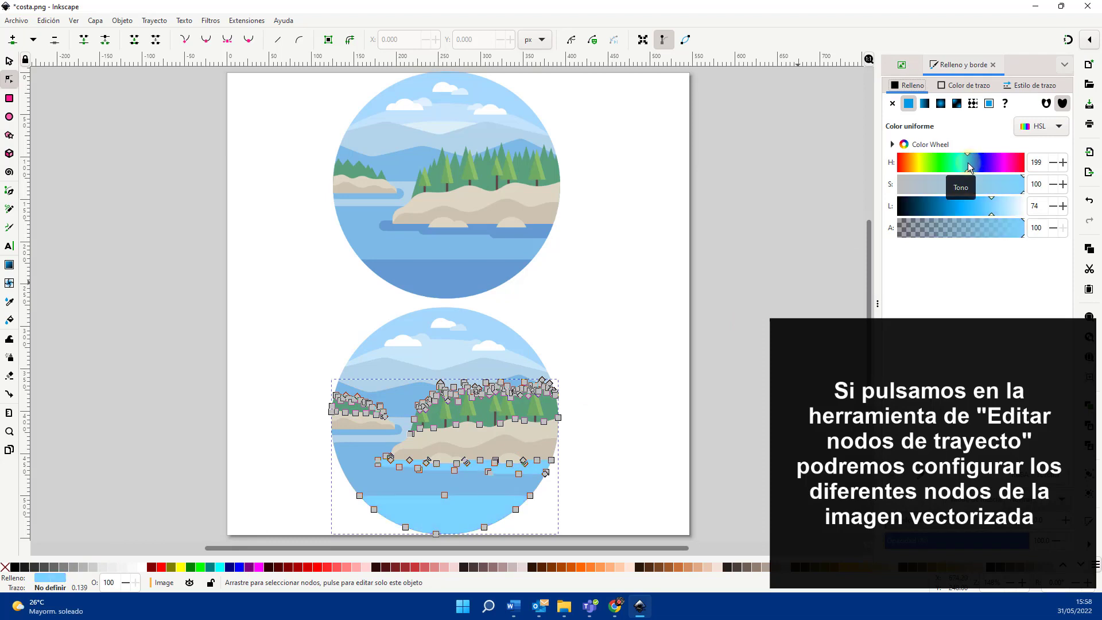
{"action": "left_click", "coordinate": [474, 414]}
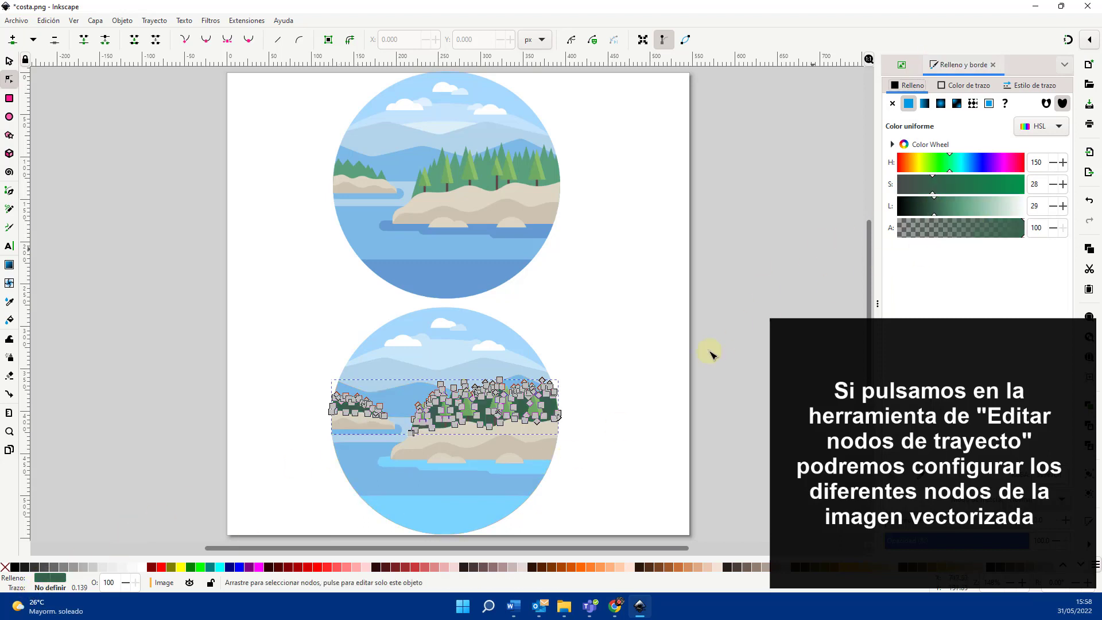
{"action": "left_click", "coordinate": [630, 438]}
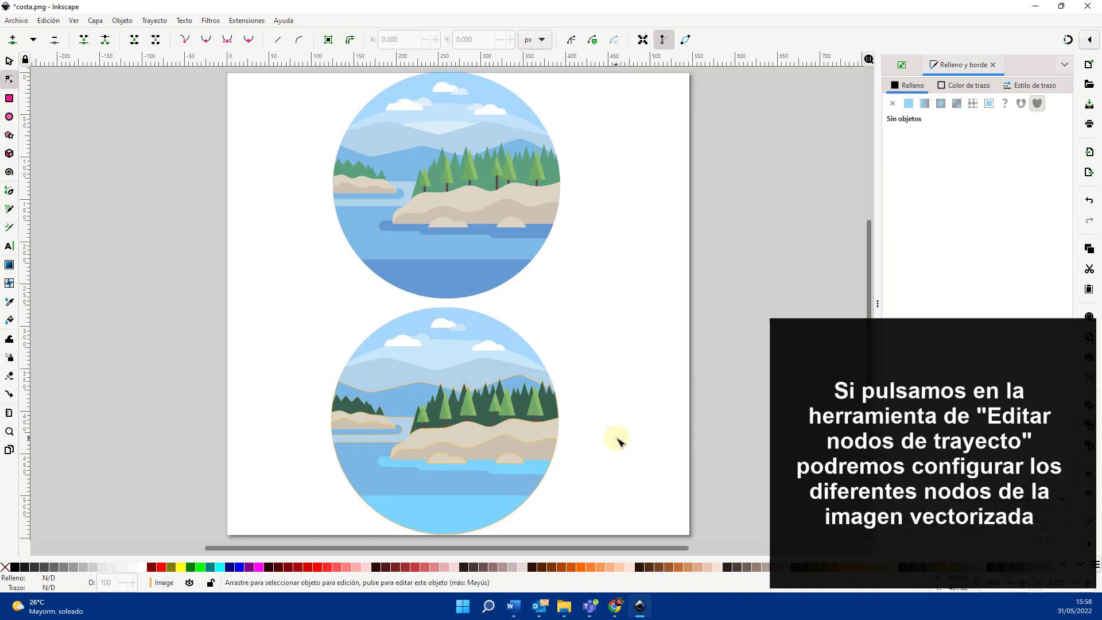
Step: Fill the traced copy's cloud band with near-white #f9f9f9, then deselect it
{"action": "left_click", "coordinate": [411, 348]}
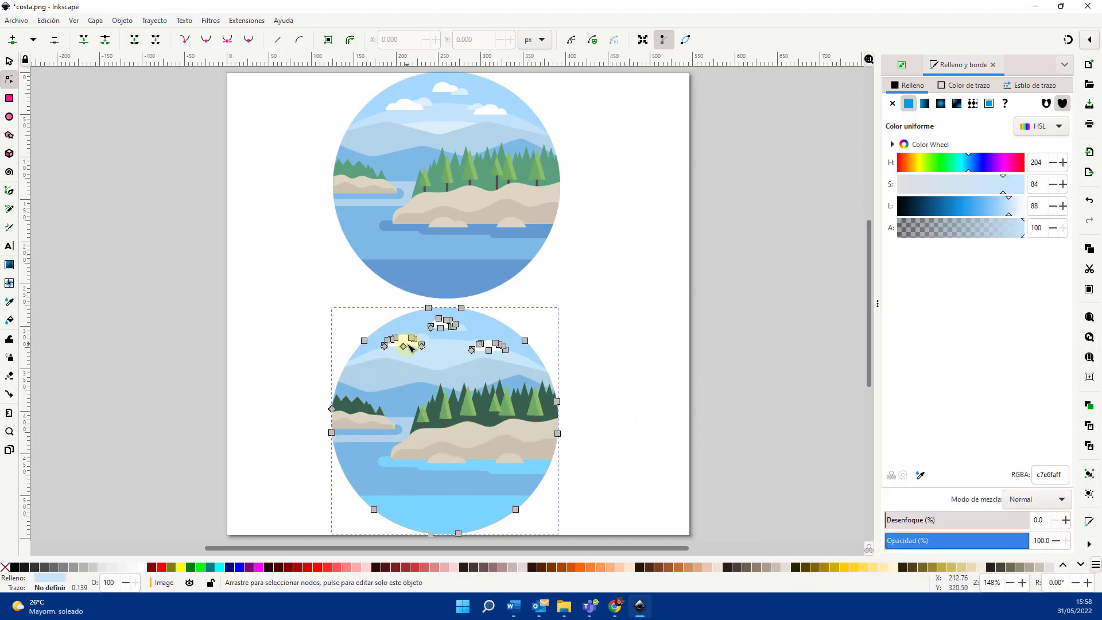
{"action": "left_click", "coordinate": [117, 567]}
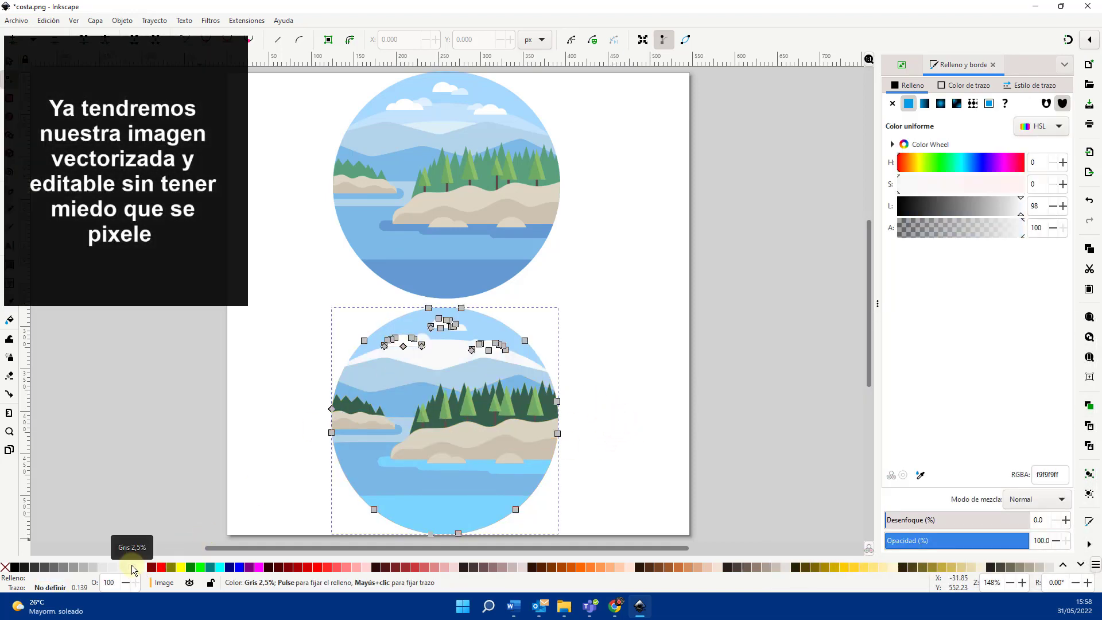
{"action": "left_click", "coordinate": [93, 567]}
{"action": "left_click", "coordinate": [73, 567]}
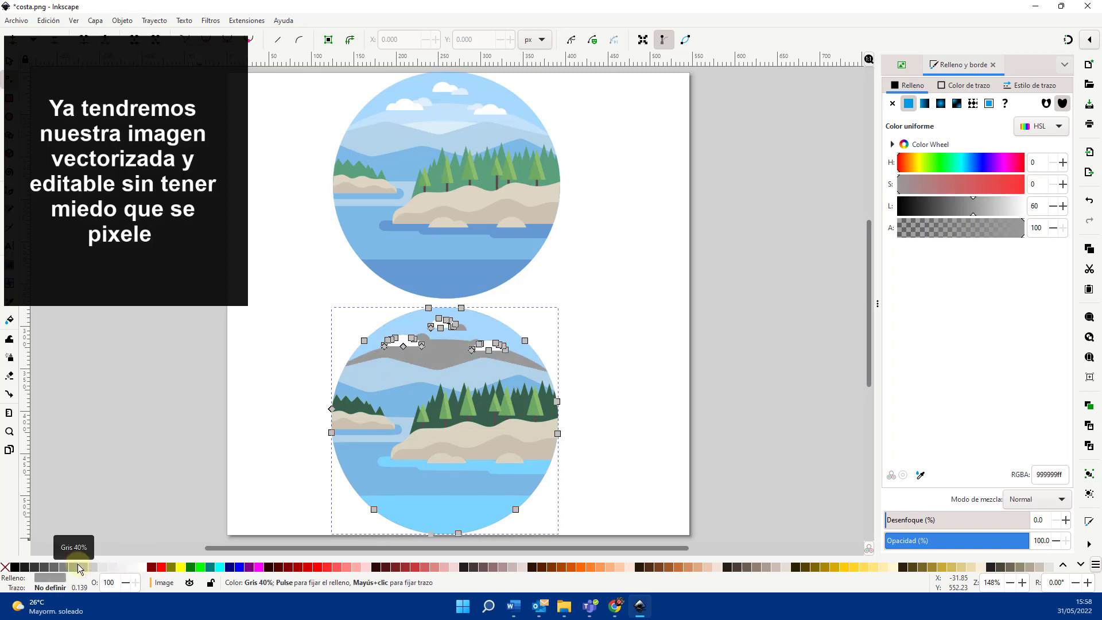
{"action": "left_click", "coordinate": [133, 564]}
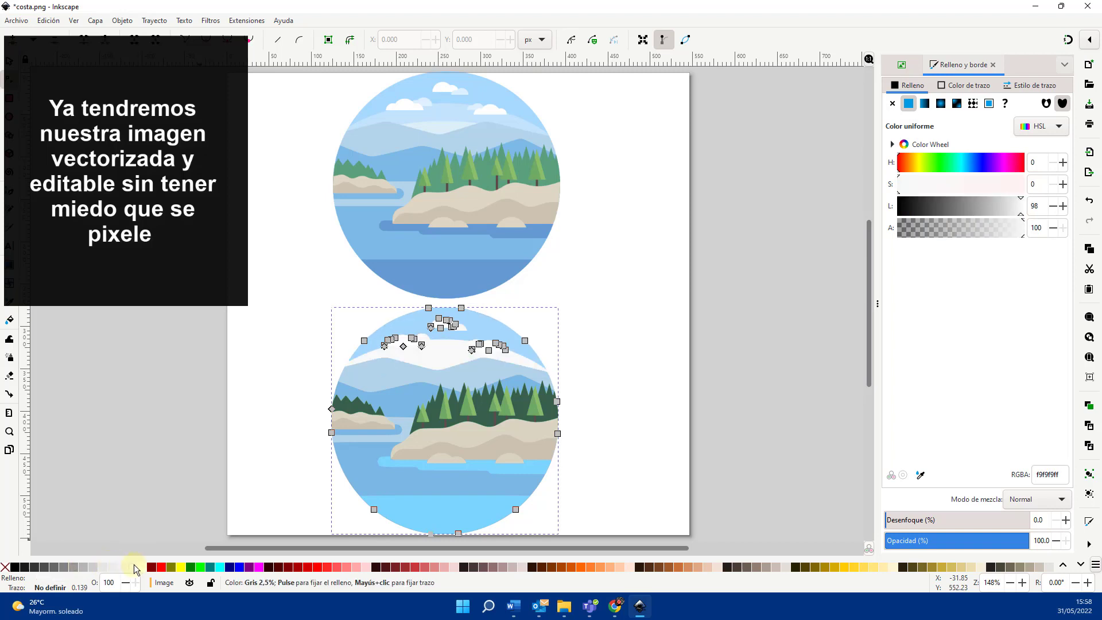
{"action": "left_click", "coordinate": [291, 455]}
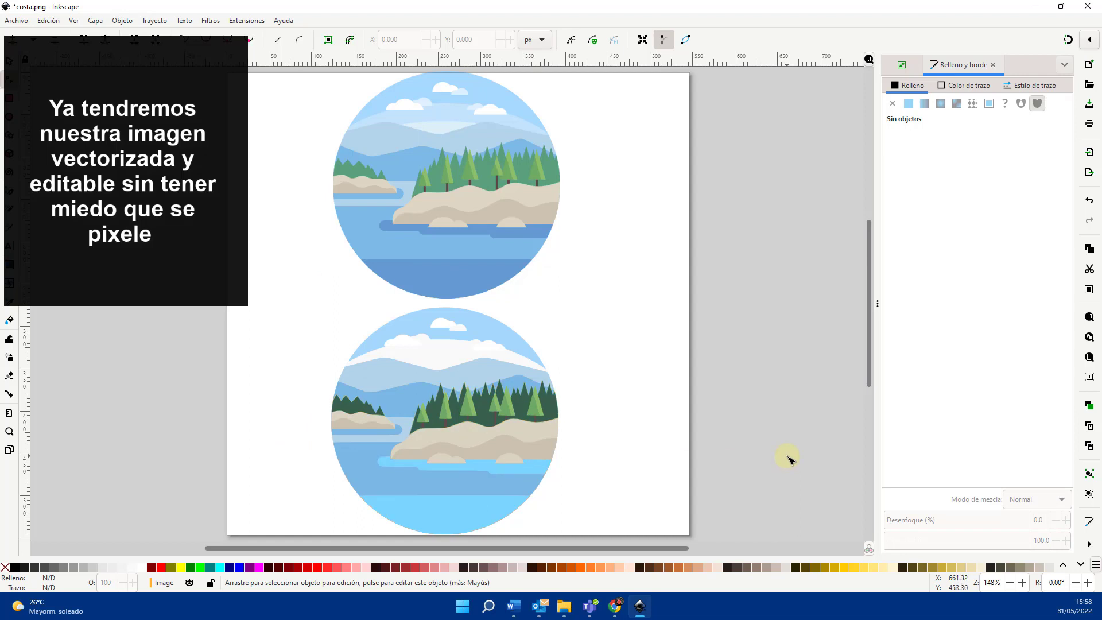
Step: Fill the traced copy's lower shore band with dark brown #6C5D53
{"action": "left_click", "coordinate": [535, 444]}
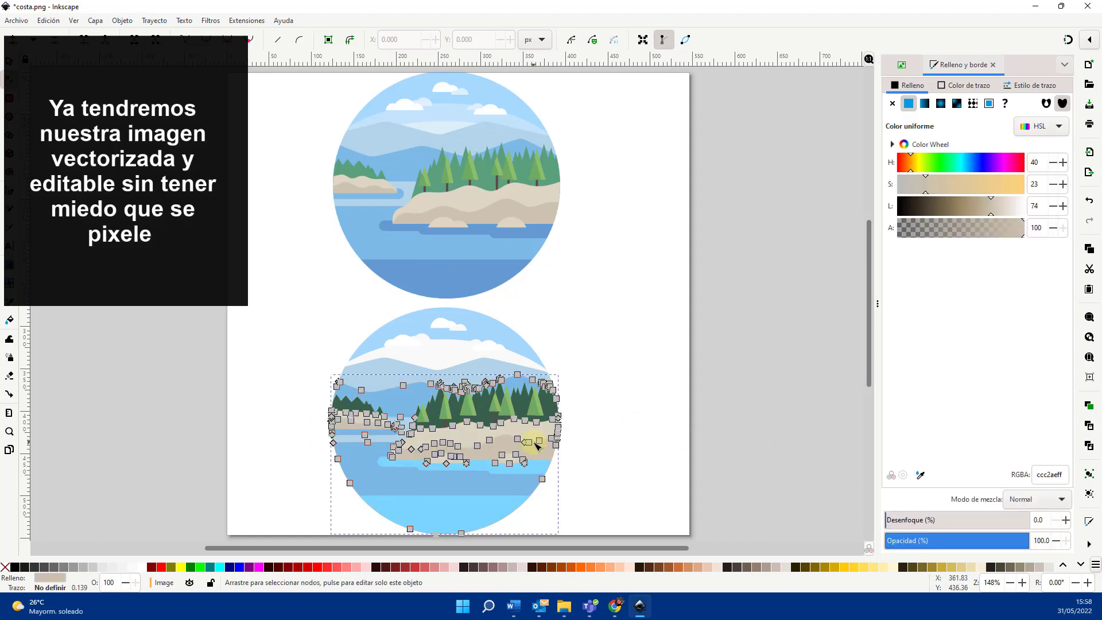
{"action": "left_click", "coordinate": [743, 568]}
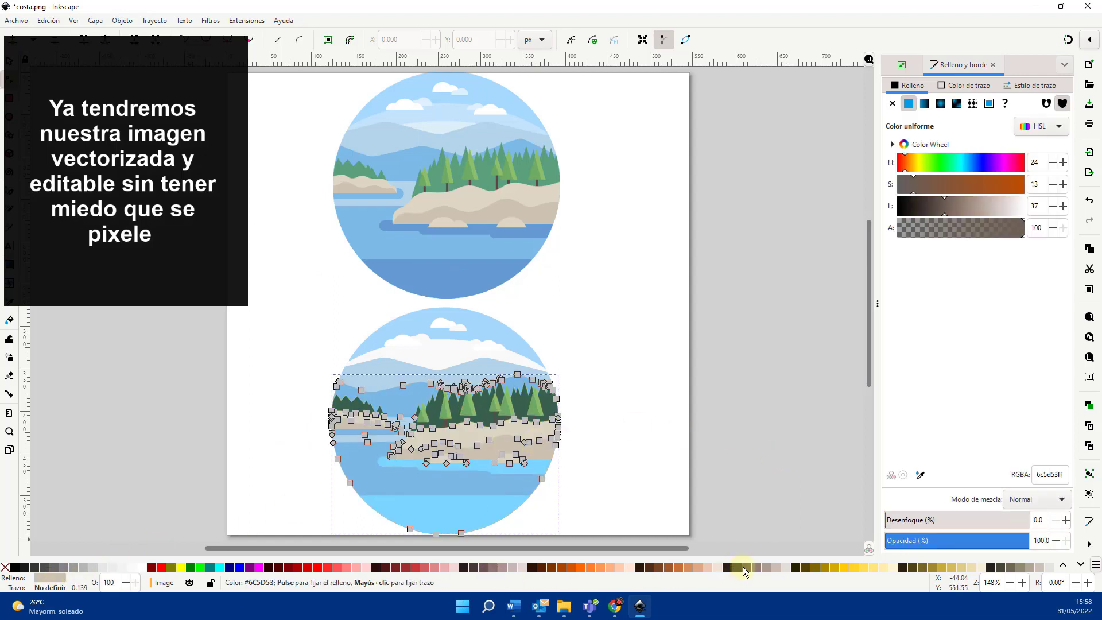
{"action": "left_click", "coordinate": [733, 435]}
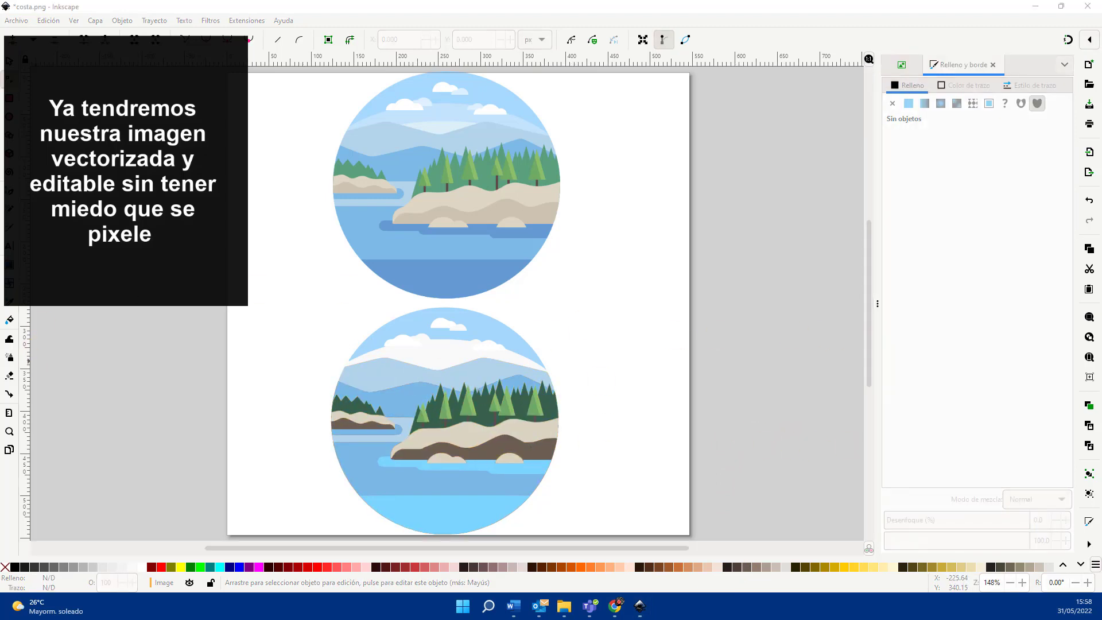
{"action": "left_click", "coordinate": [482, 240]}
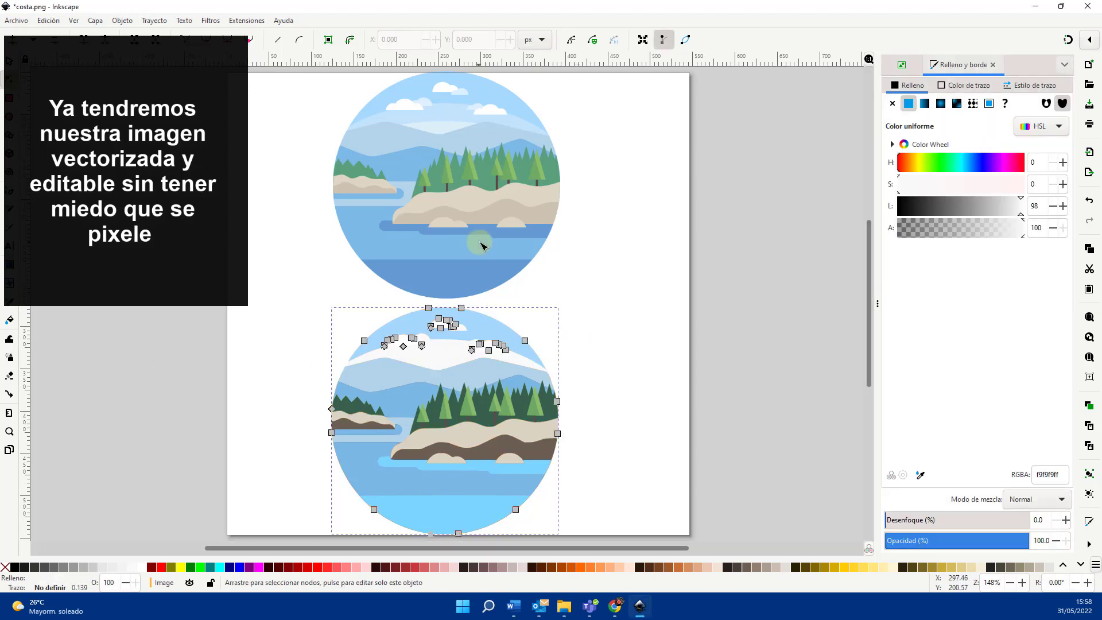
{"action": "left_click", "coordinate": [491, 273]}
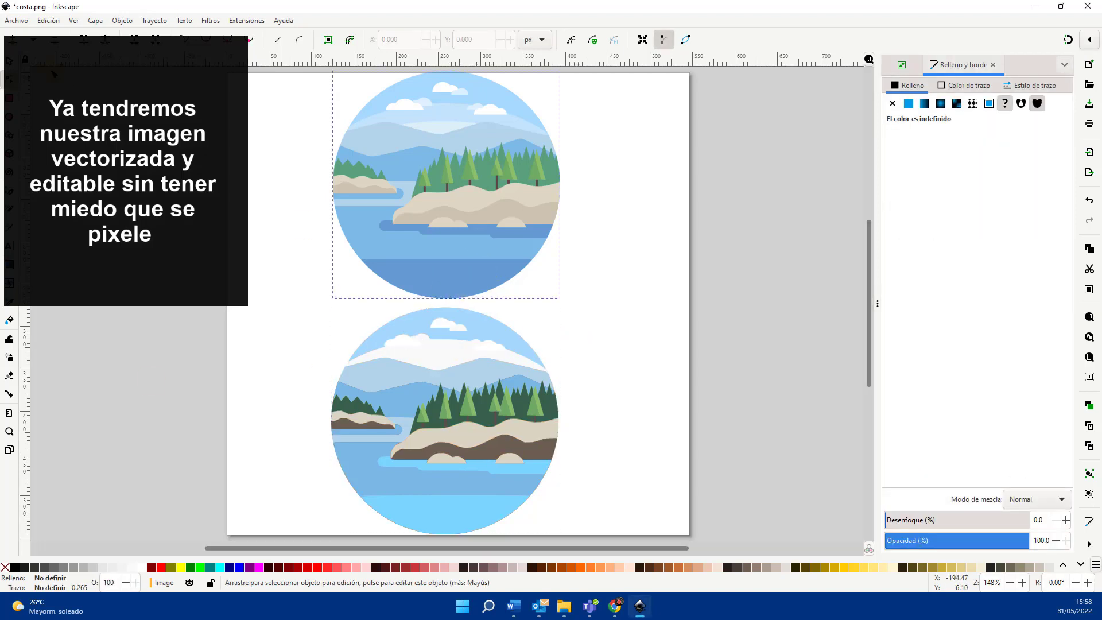
Step: Delete the original bitmap image at the top of the page
{"action": "key", "text": "s"}
{"action": "left_click", "coordinate": [524, 225]}
{"action": "key", "text": "Delete"}
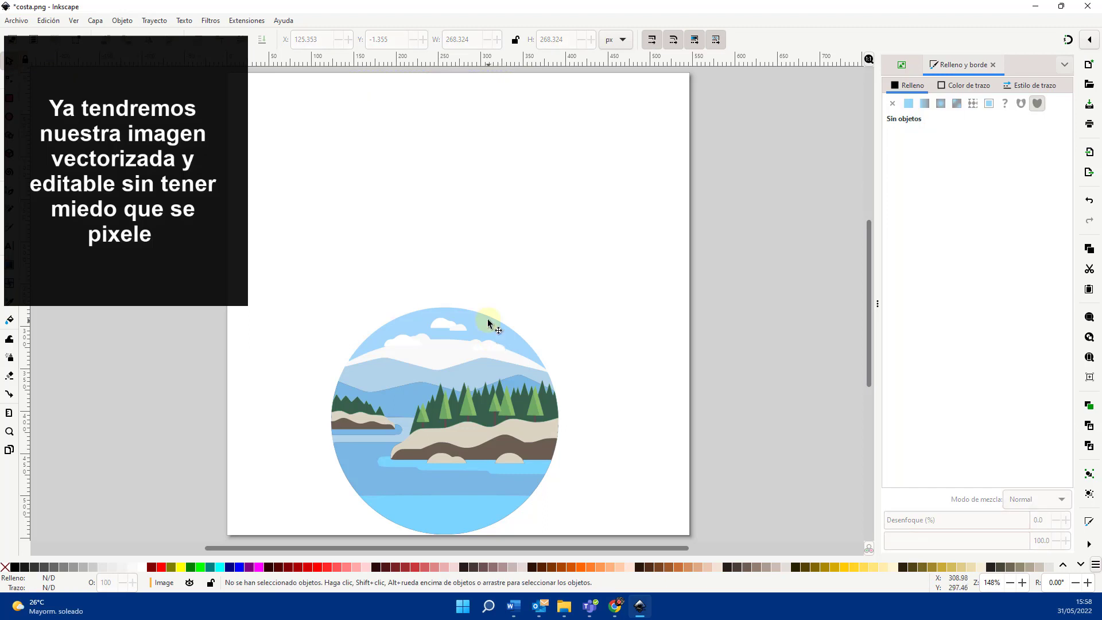
Step: Enlarge the traced landscape proportionally to about 465 × 464 px and move it up onto the page
{"action": "left_click", "coordinate": [488, 318]}
{"action": "left_click_drag", "start_coordinate": [562, 306], "coordinate": [643, 223]}
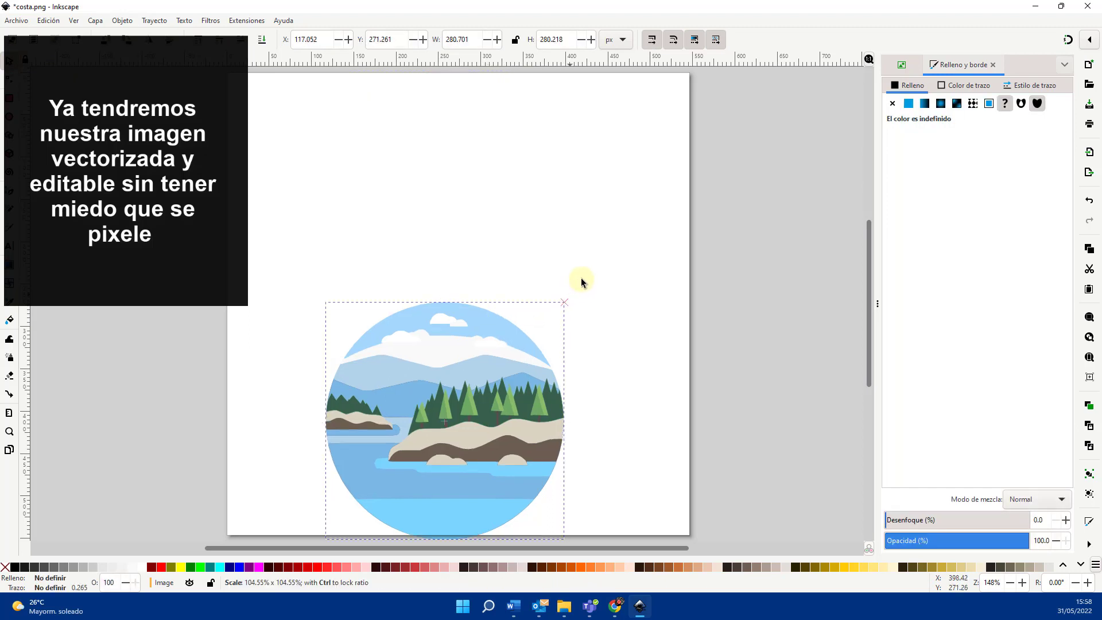
{"action": "left_click_drag", "start_coordinate": [523, 298], "coordinate": [523, 222]}
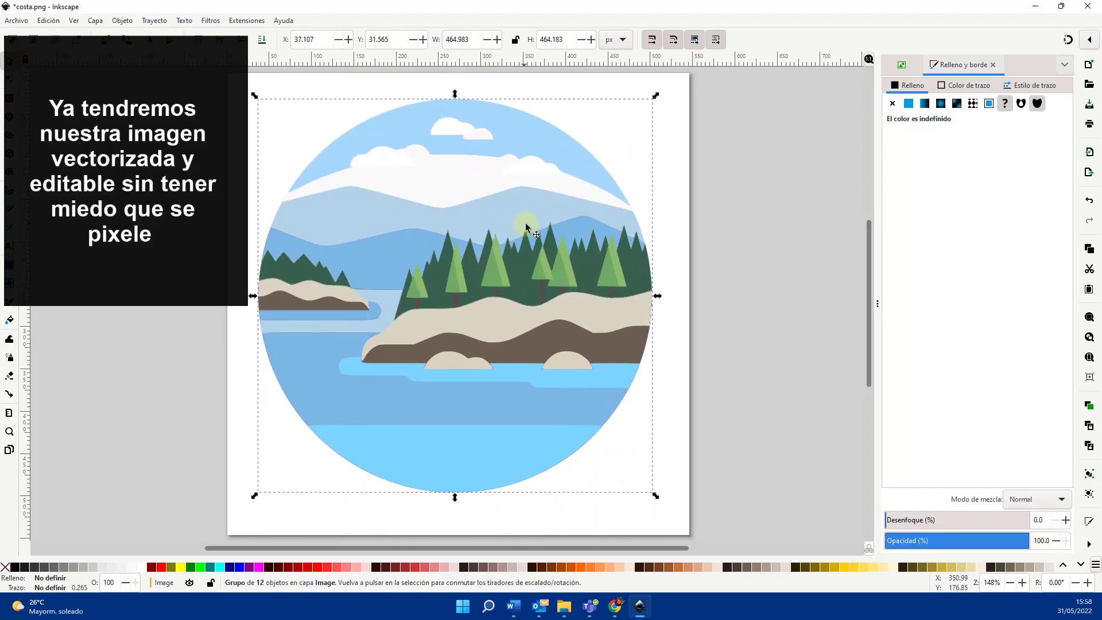
{"action": "left_click", "coordinate": [676, 369]}
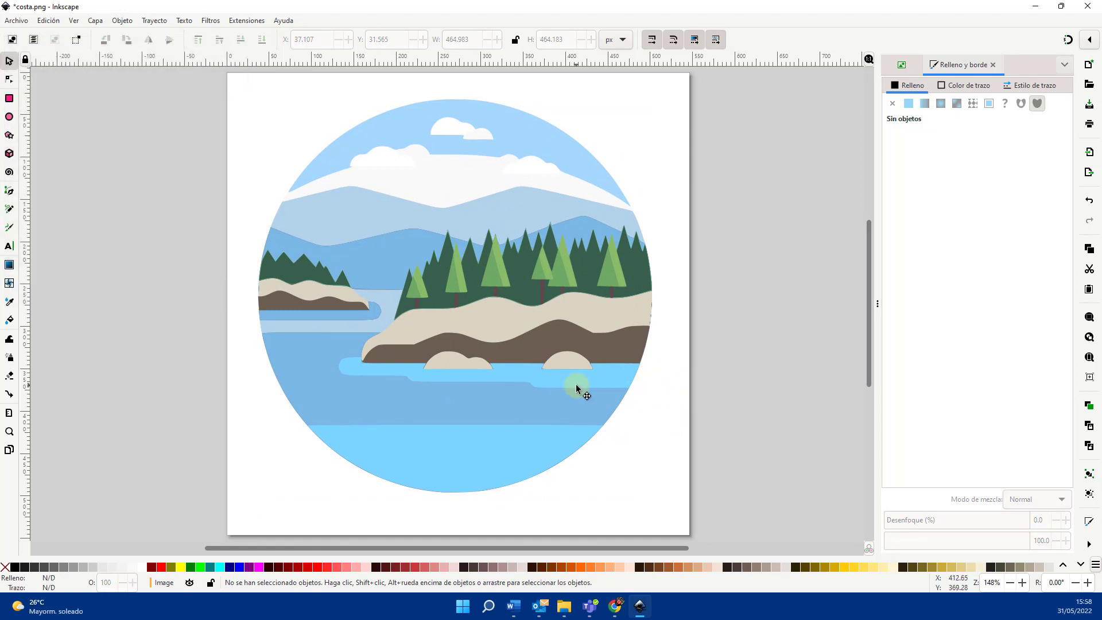
{"action": "left_click", "coordinate": [579, 386]}
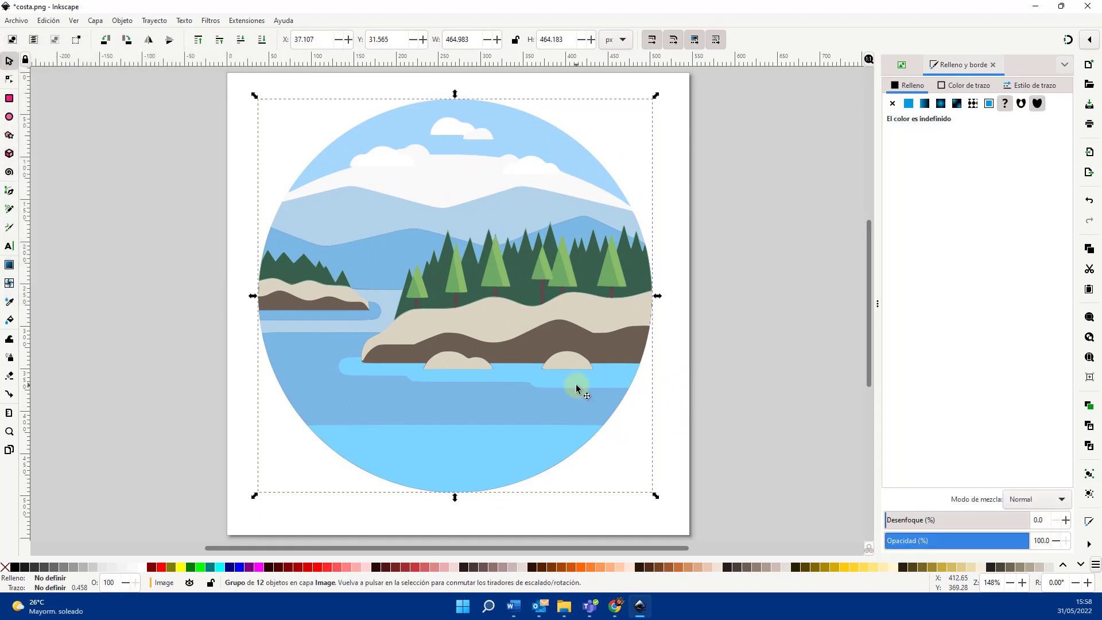
{"action": "left_click", "coordinate": [762, 225]}
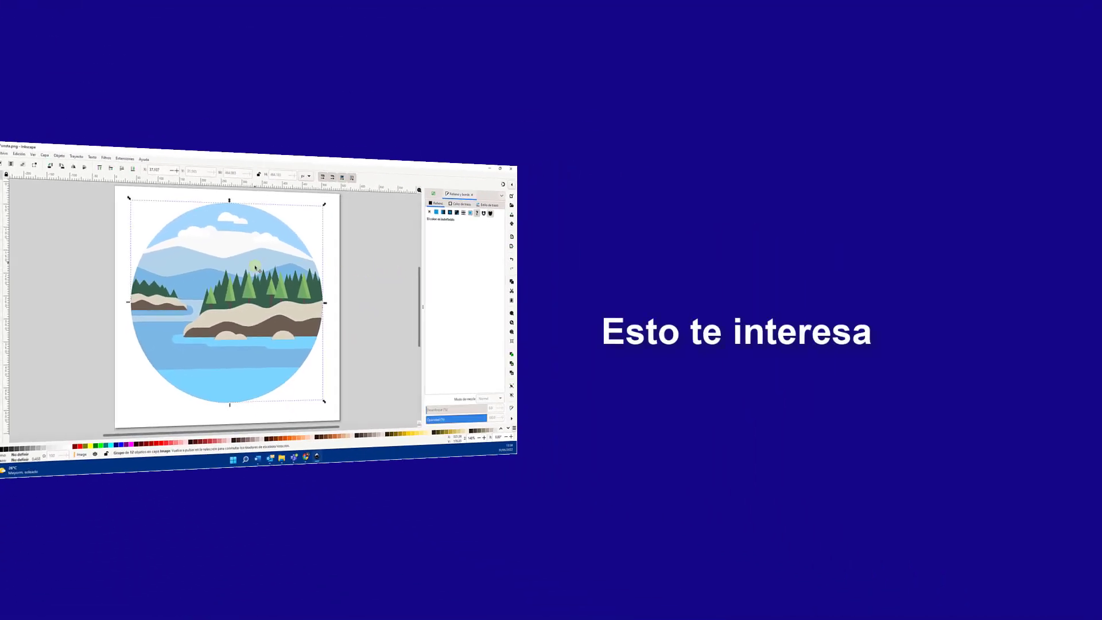
{"action": "key", "text": "n"}
{"action": "left_click", "coordinate": [199, 277]}
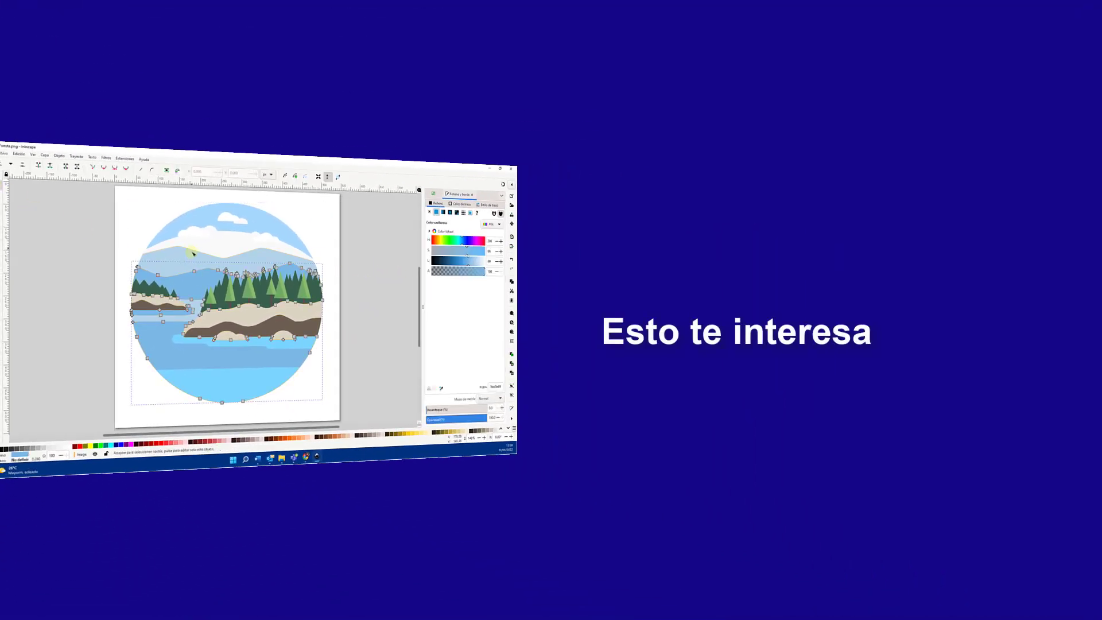
{"action": "left_click", "coordinate": [211, 232]}
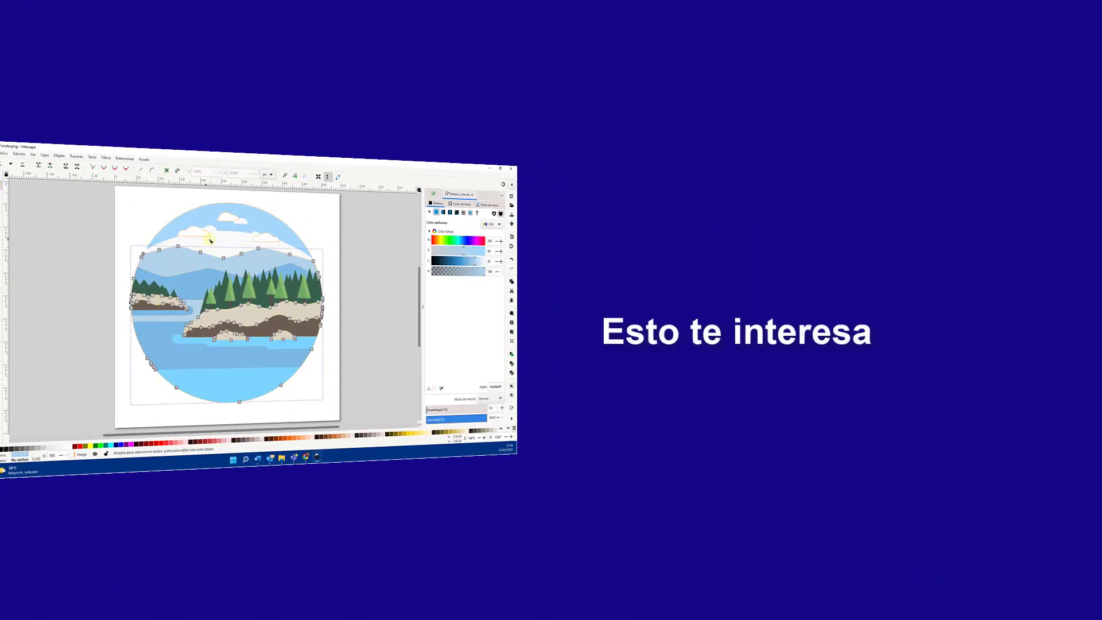
{"action": "left_click", "coordinate": [116, 225]}
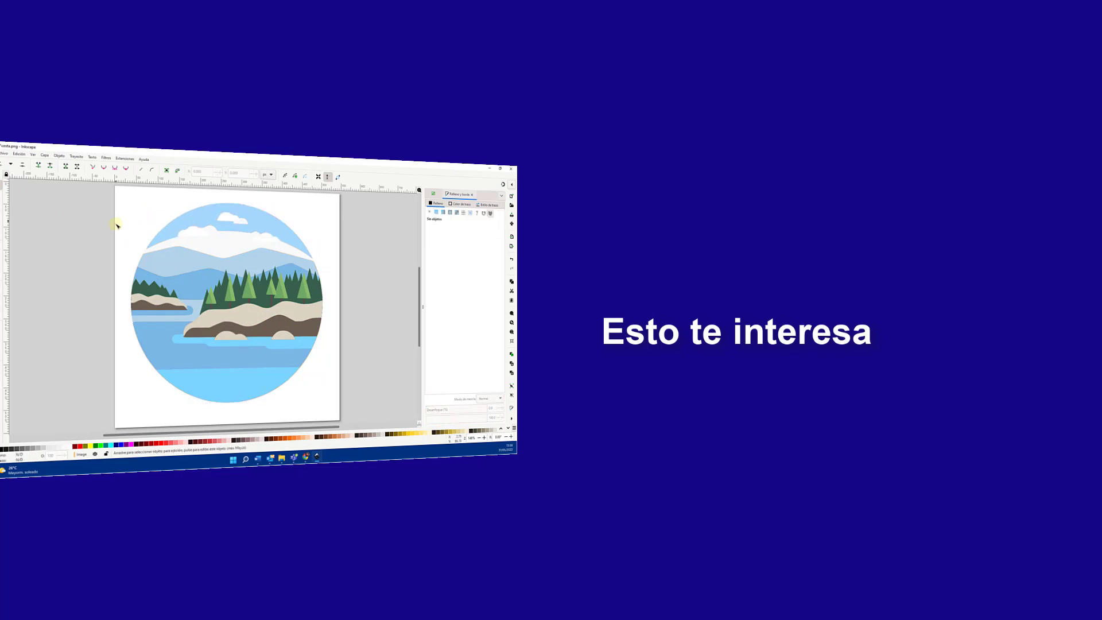